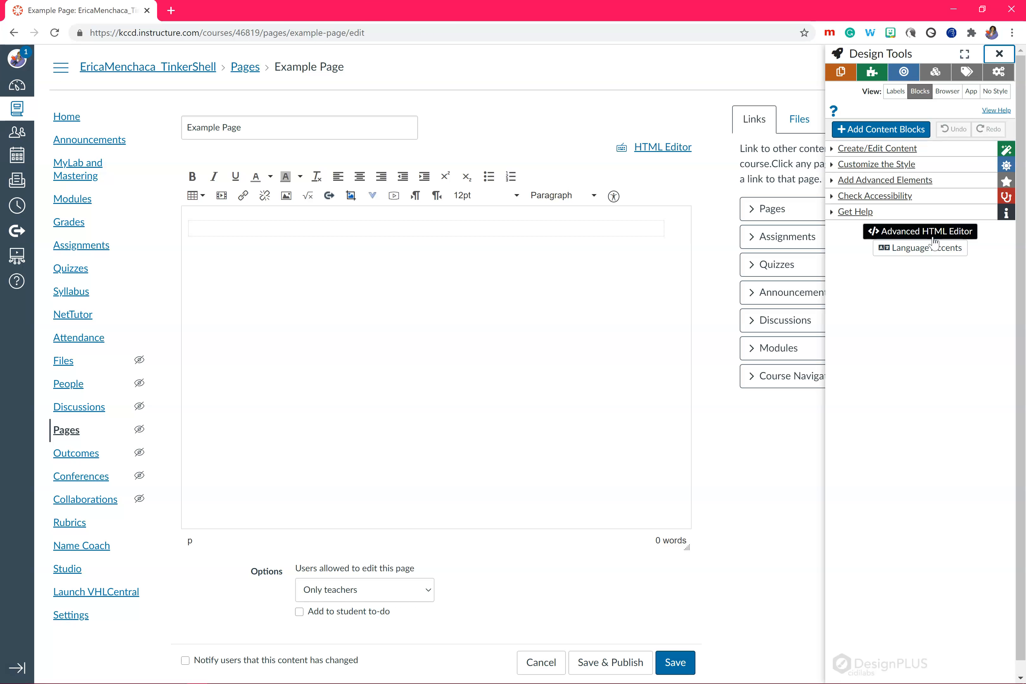
Apply the Rounded Headings 2 institutional theme to the blank page as a Basic Page
click(906, 237)
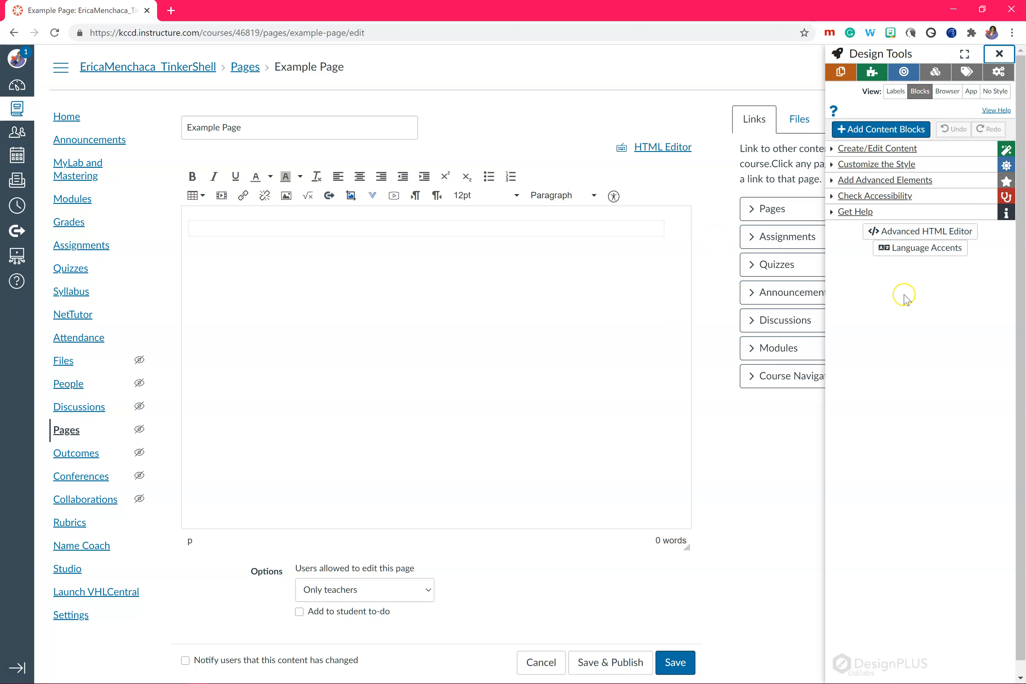
click(527, 235)
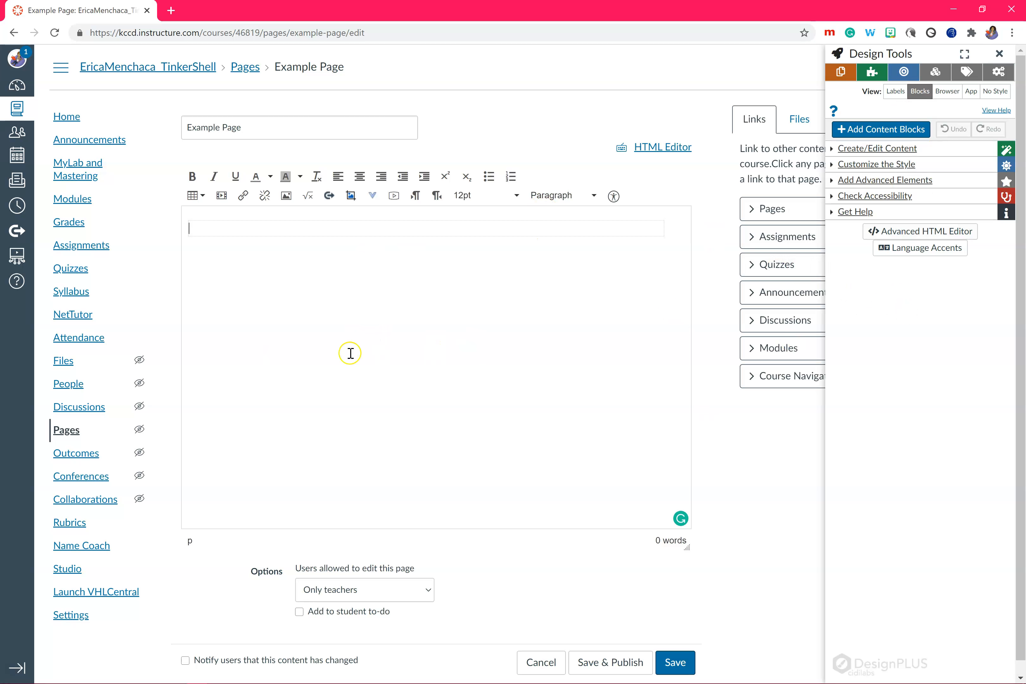
click(870, 76)
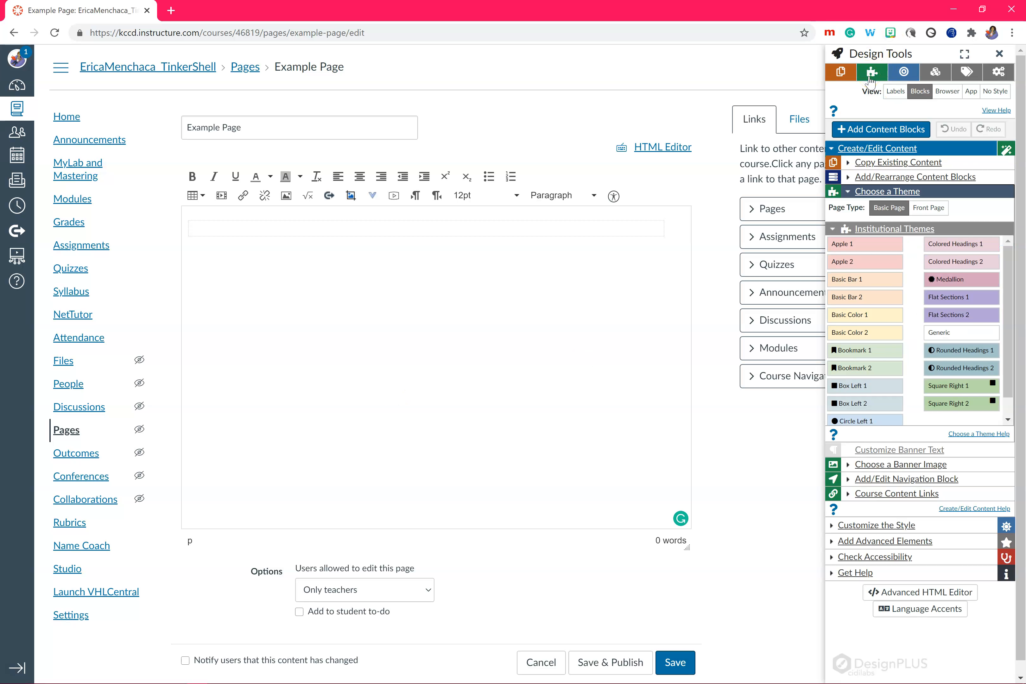
click(852, 163)
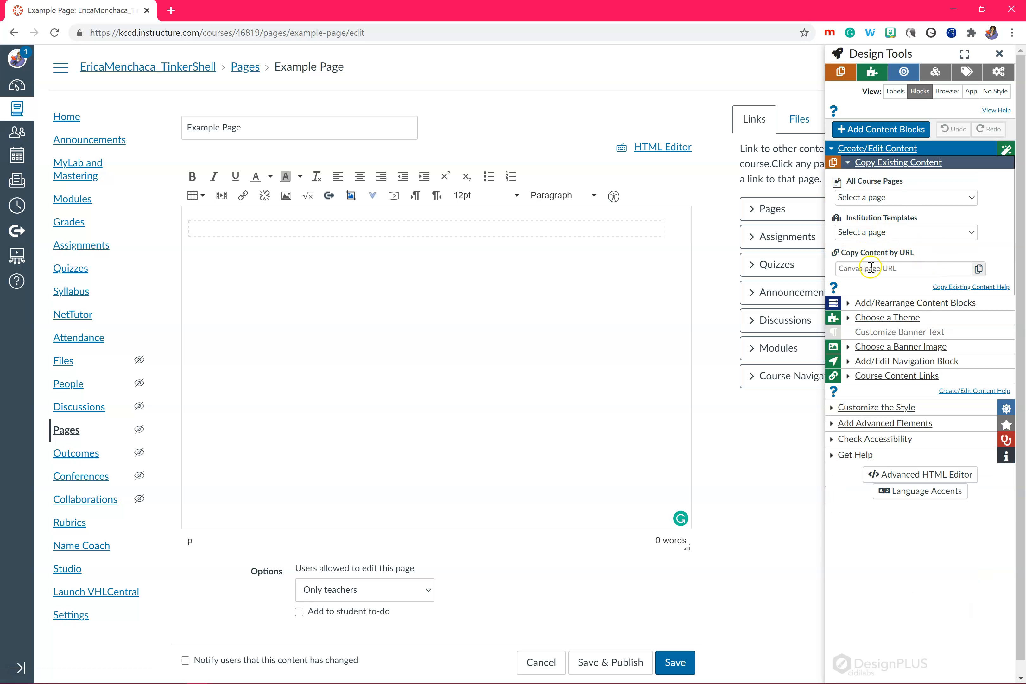
click(855, 162)
click(852, 194)
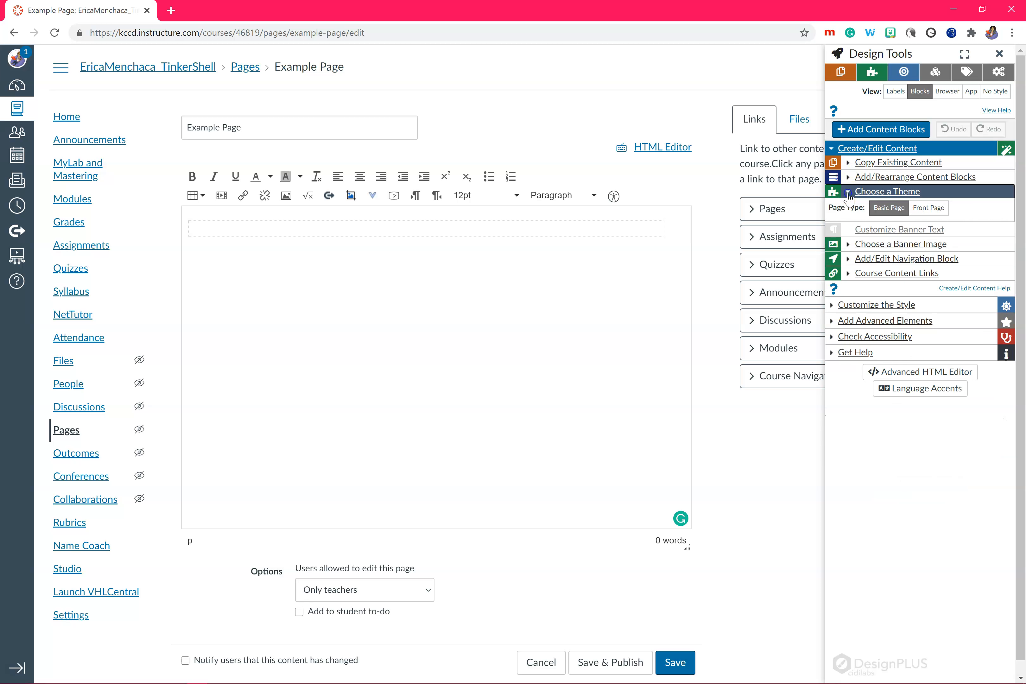
mouse_move(850, 261)
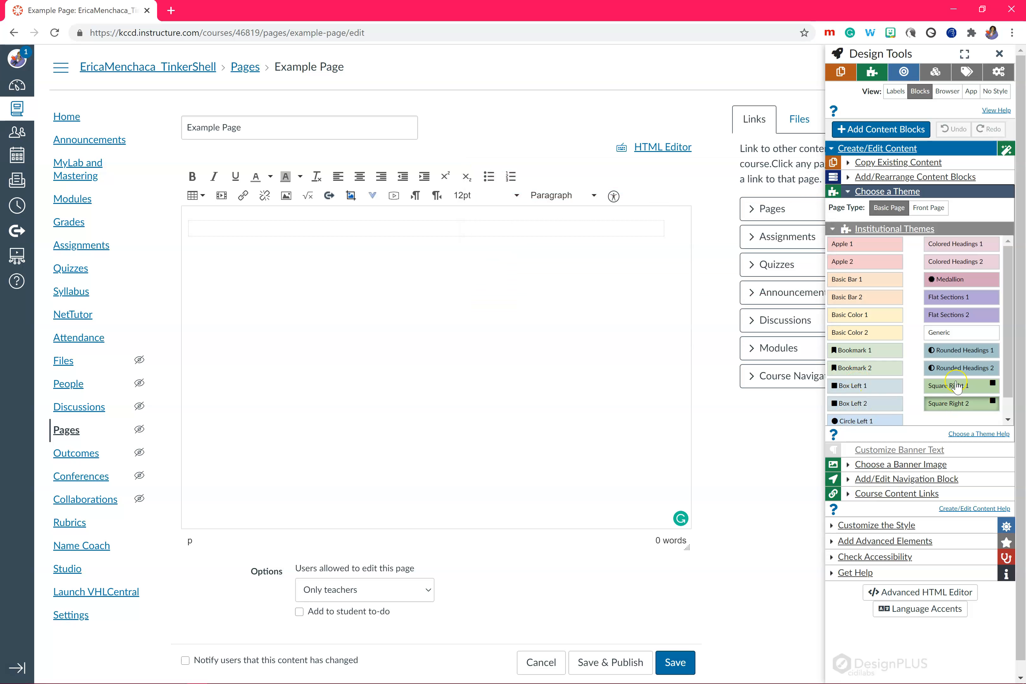
click(948, 359)
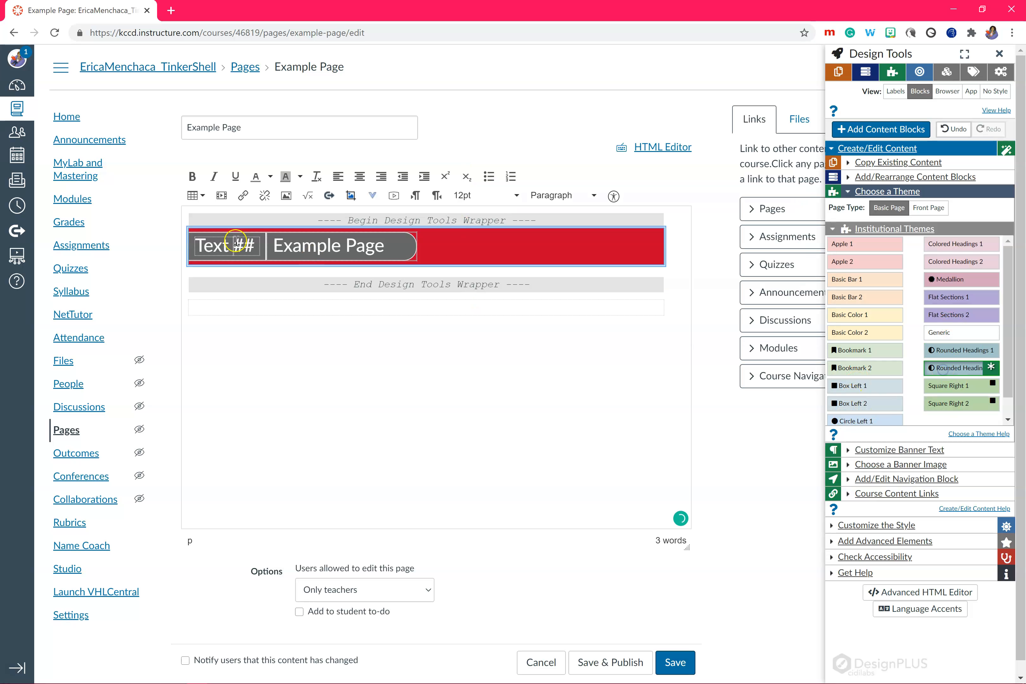
Replace the placeholder text and number signs in the banner before the page title with "Week 1"
double_click(229, 246)
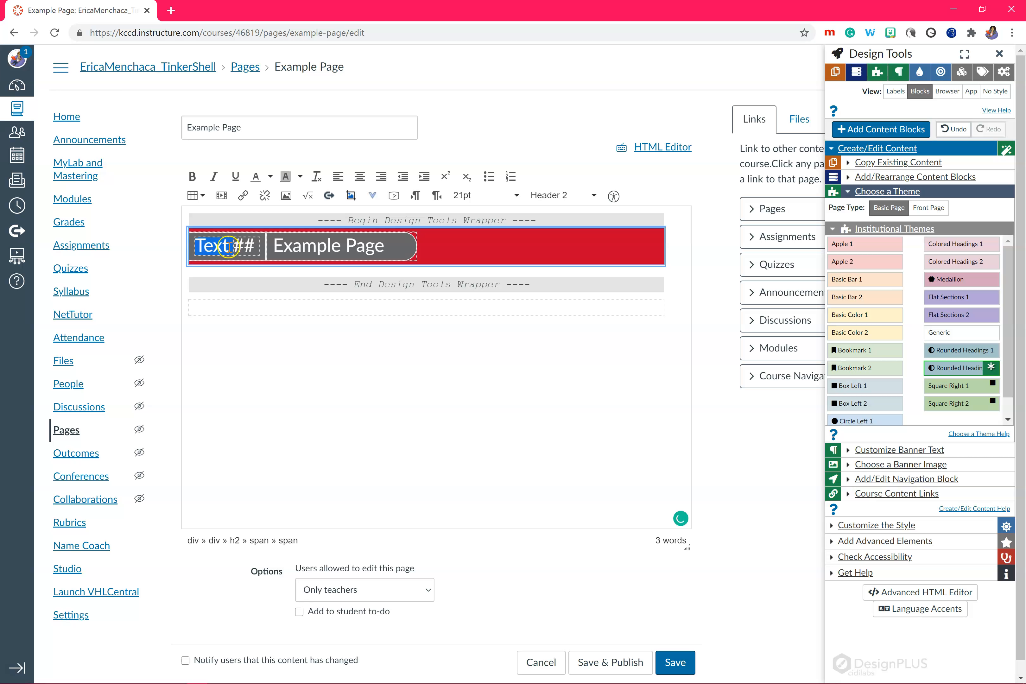
text(Week)
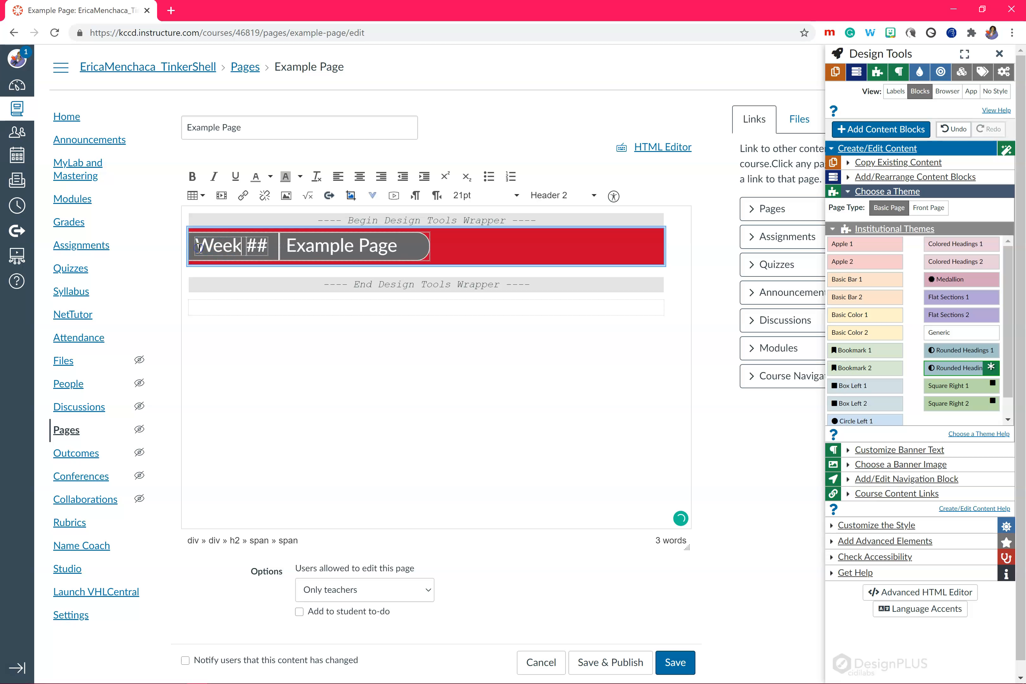
key(BackSpace)
key(BackSpace)
text(1)
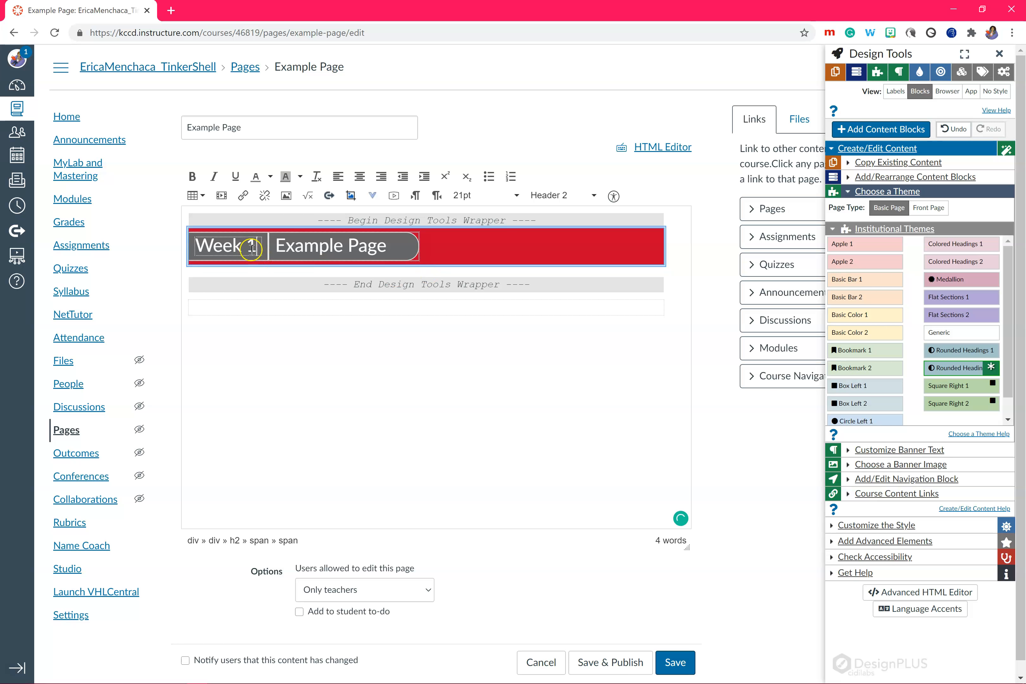
key(Delete)
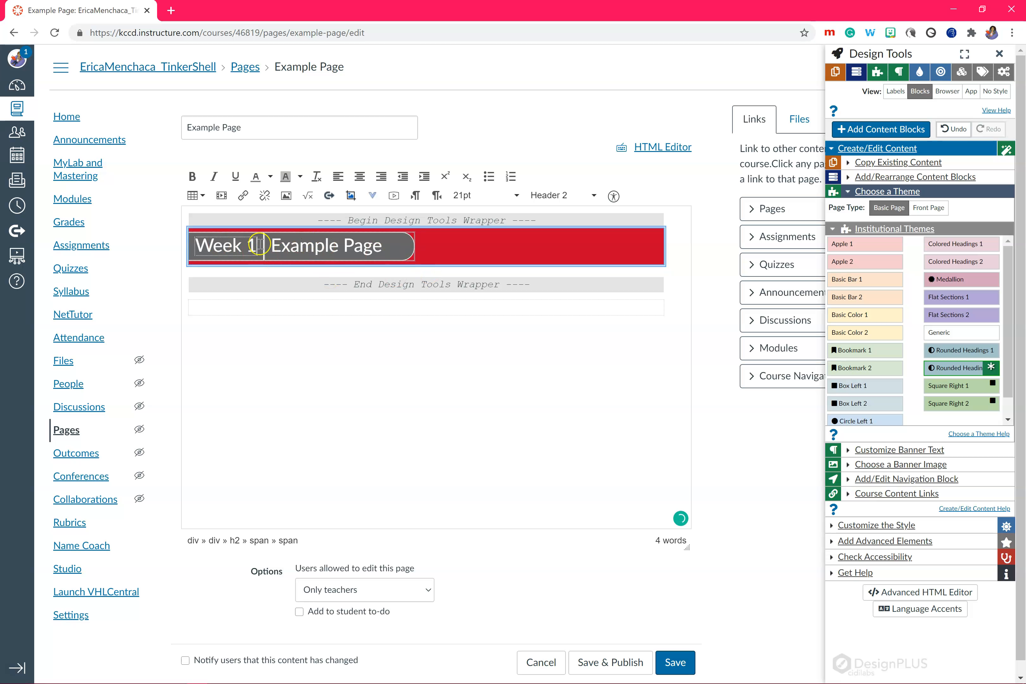
Examine the heading formats available for the banner title and the page's HTML source, and return to the rich content view
click(389, 242)
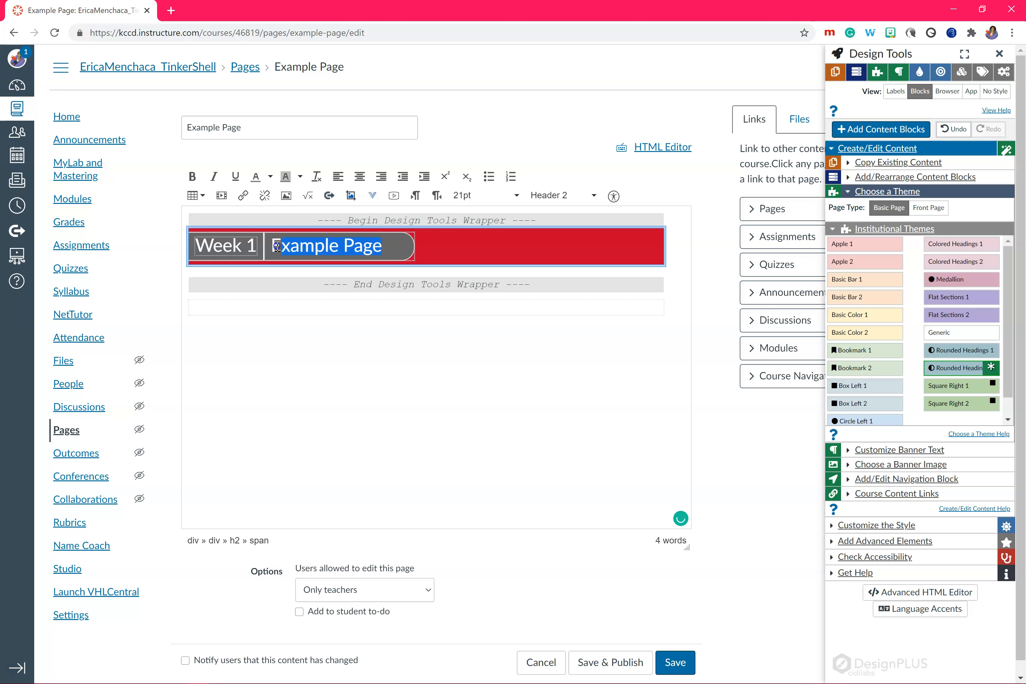
click(574, 195)
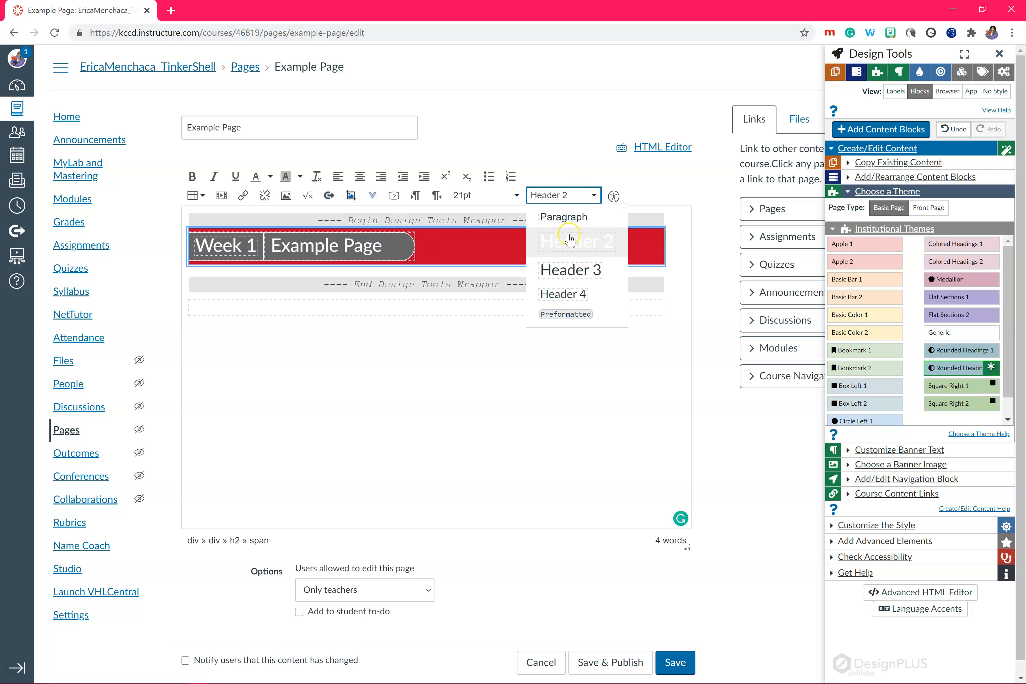
click(570, 195)
click(501, 234)
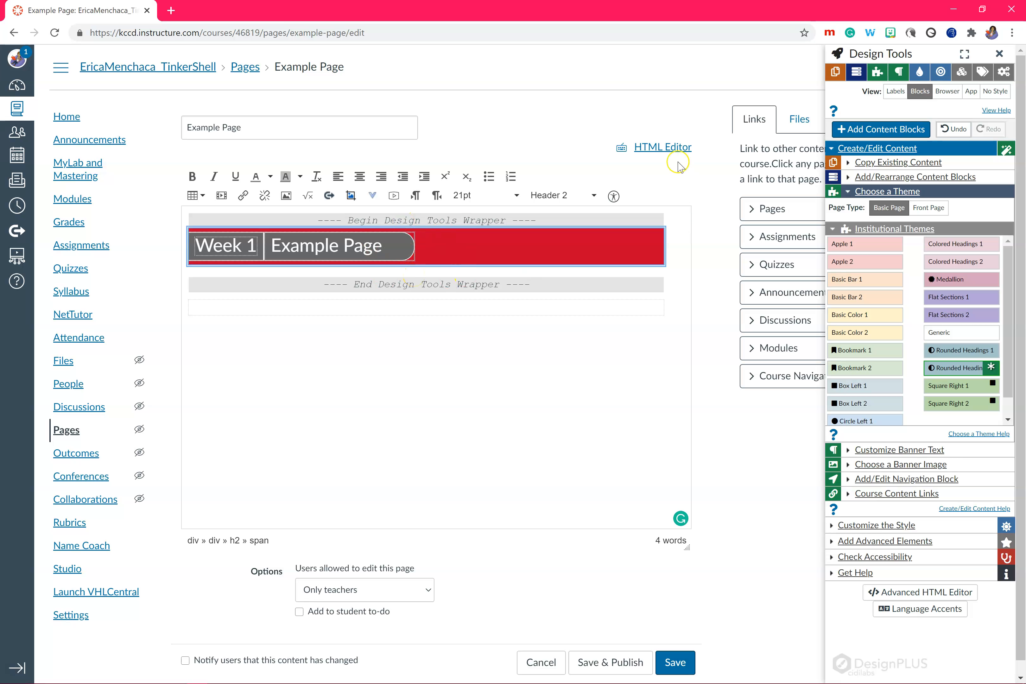
click(675, 150)
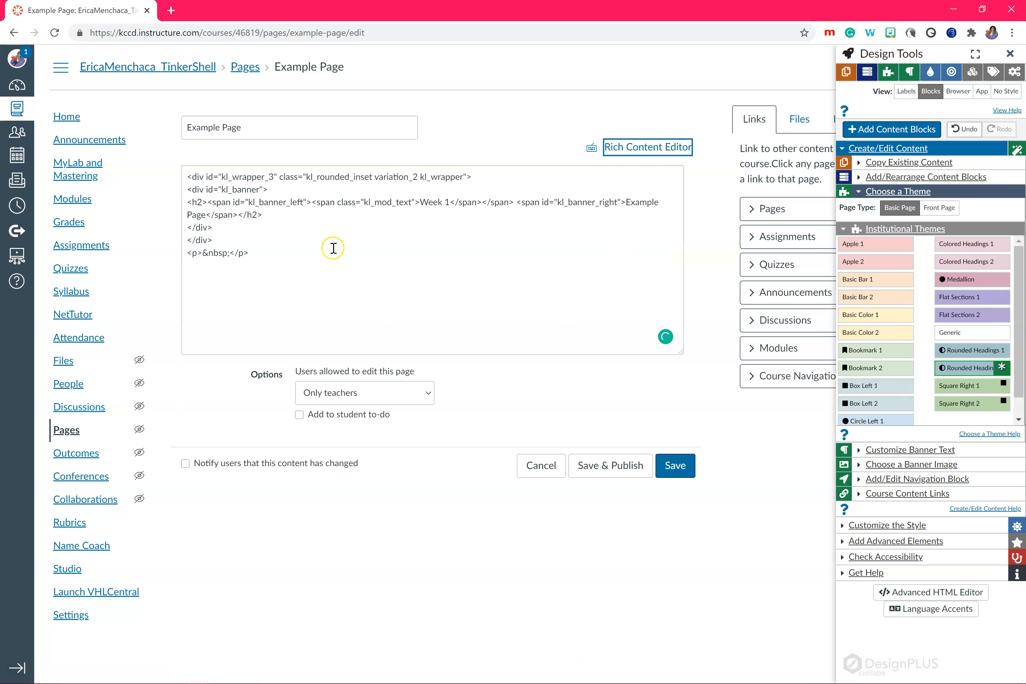
click(661, 148)
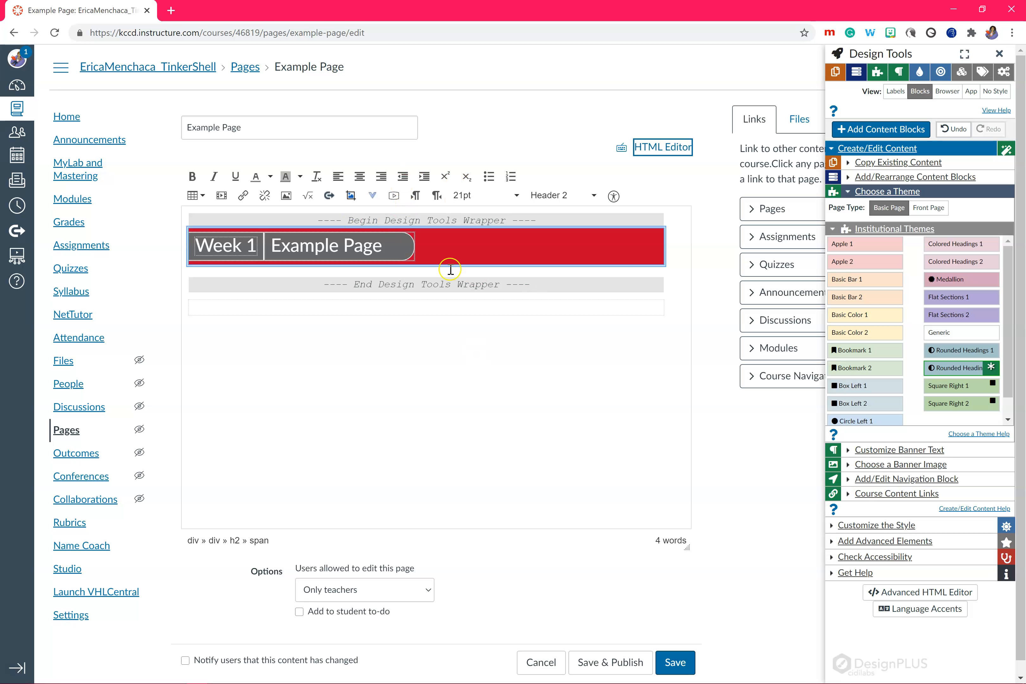
click(442, 255)
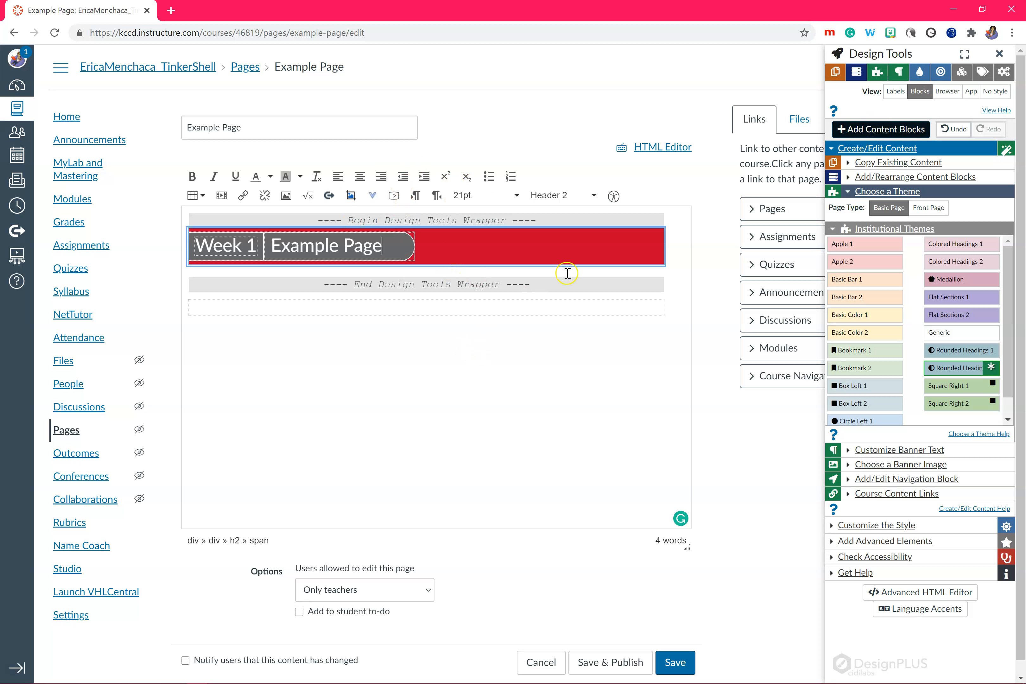
Add the Objectives, Assignments and Lectures content blocks from the institutional block templates below the banner
click(874, 130)
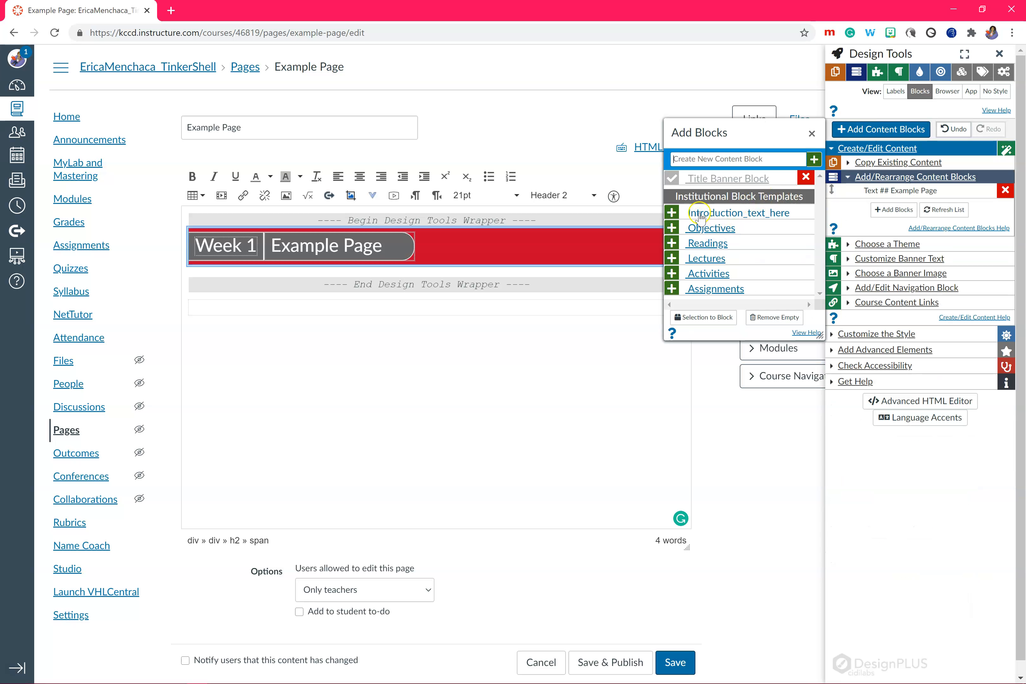
click(706, 228)
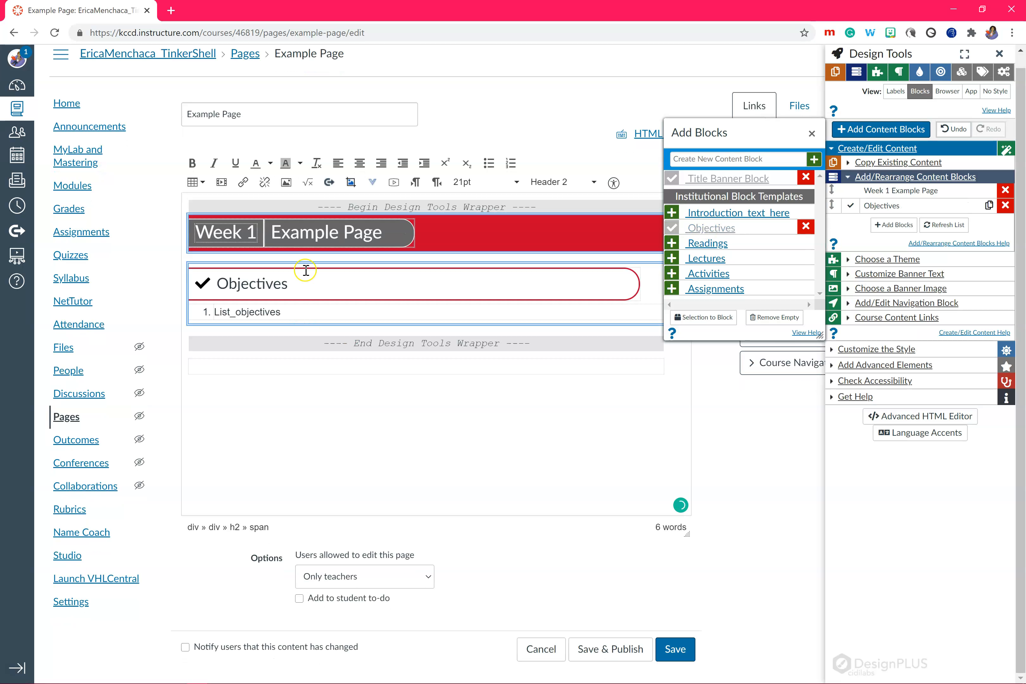
click(718, 290)
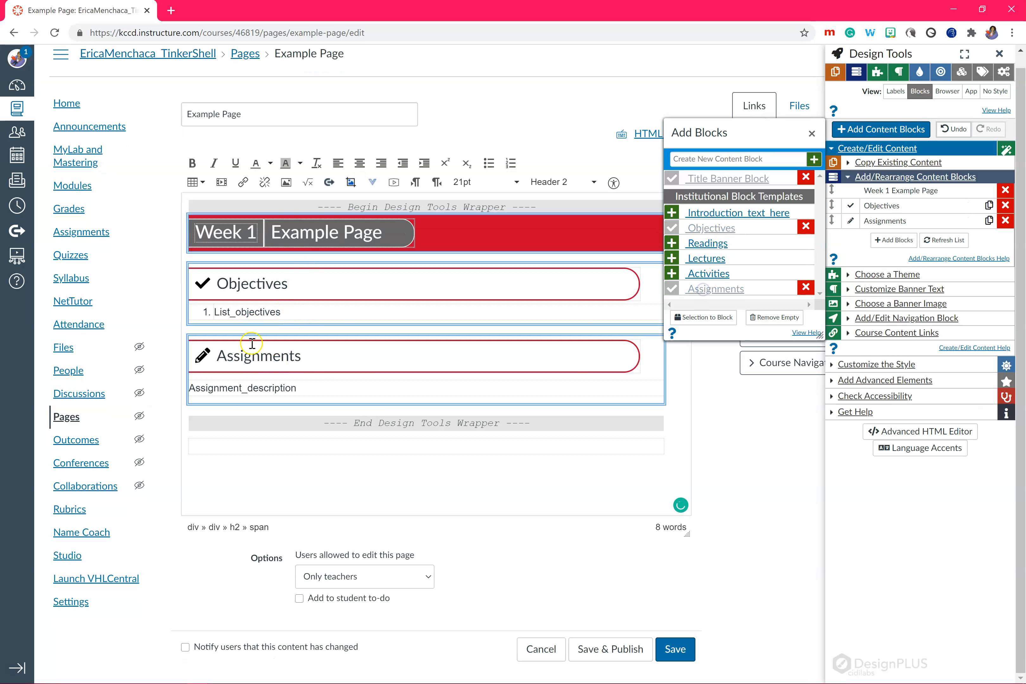
click(706, 258)
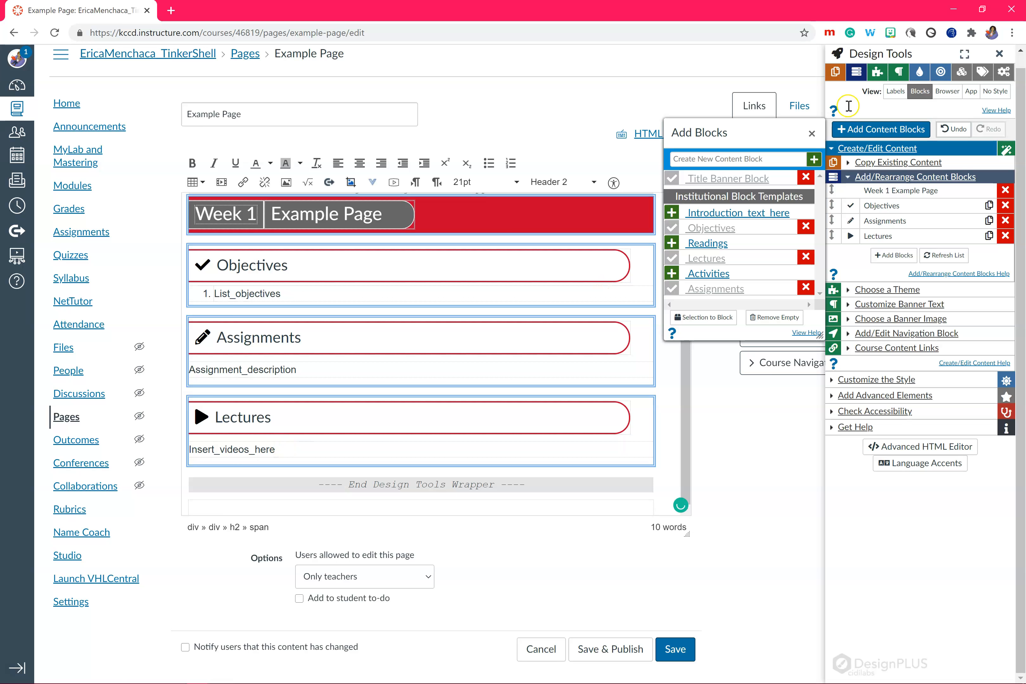
click(812, 133)
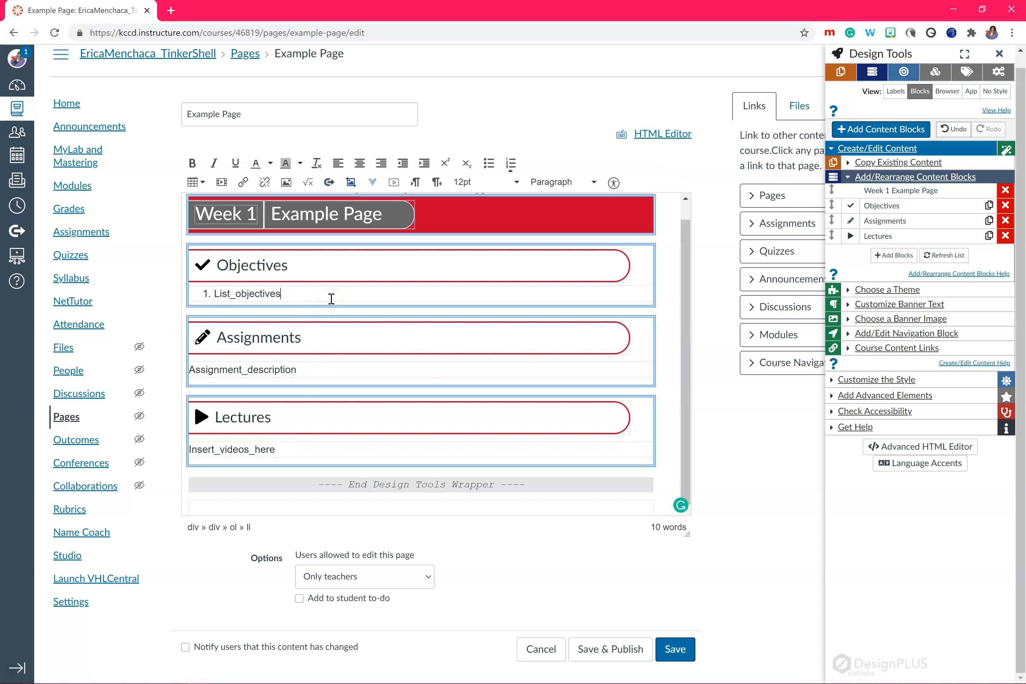
Remove the numbered placeholder list from the Objectives block, trying out extra items and a bulleted list
key(Return)
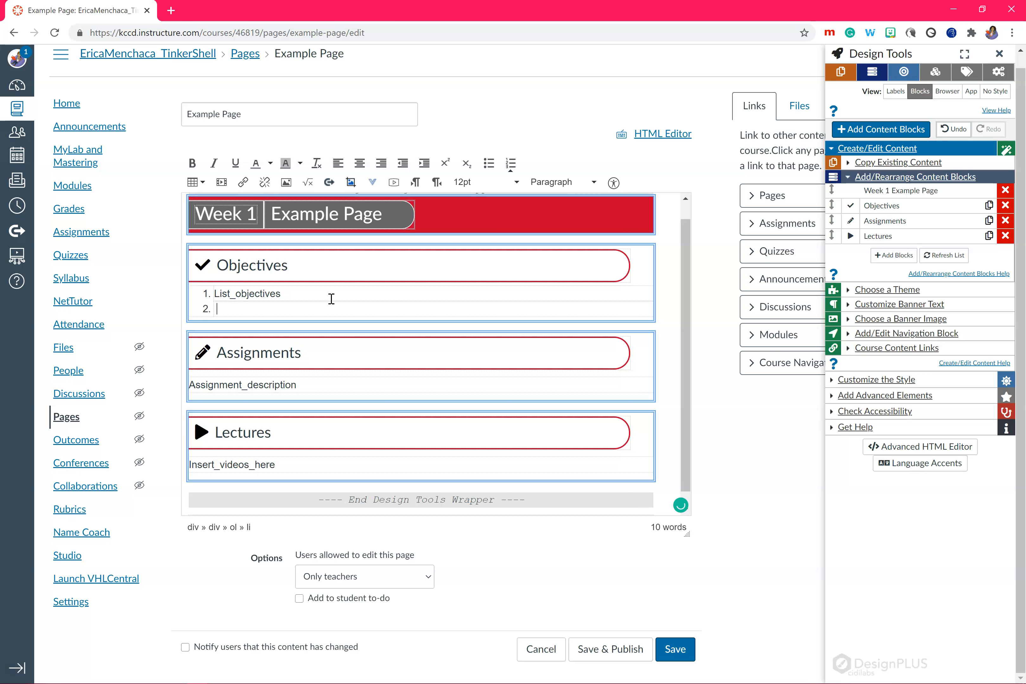
key(Return)
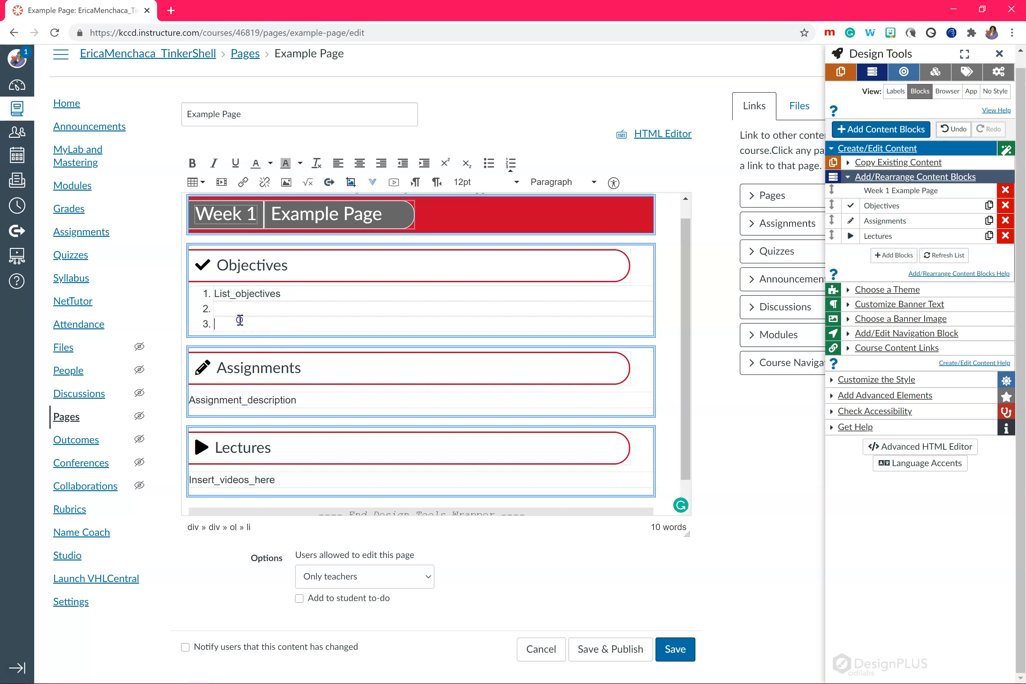
triple_click(213, 293)
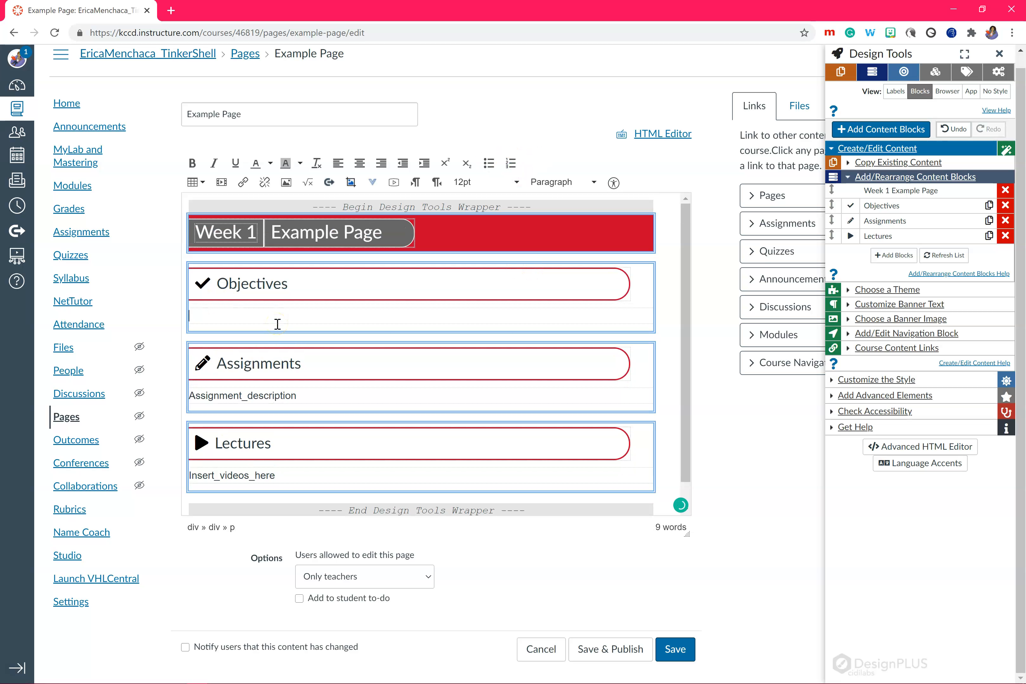
click(493, 167)
click(491, 167)
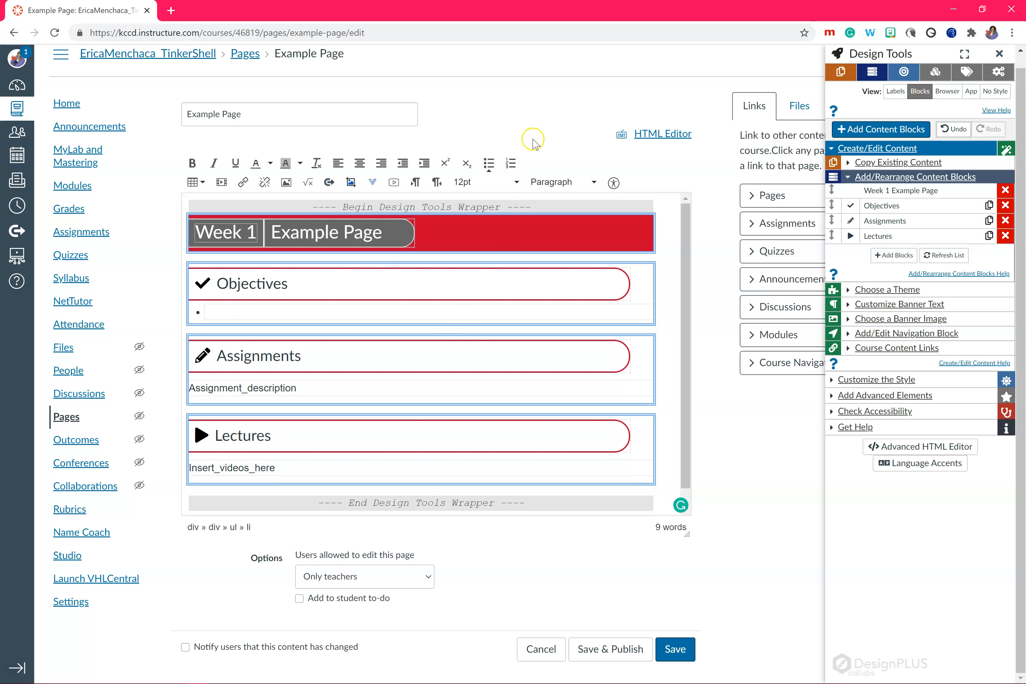
click(488, 166)
Add a centered line reading "Assignment #1" below the assignment description in the Assignments block
click(285, 395)
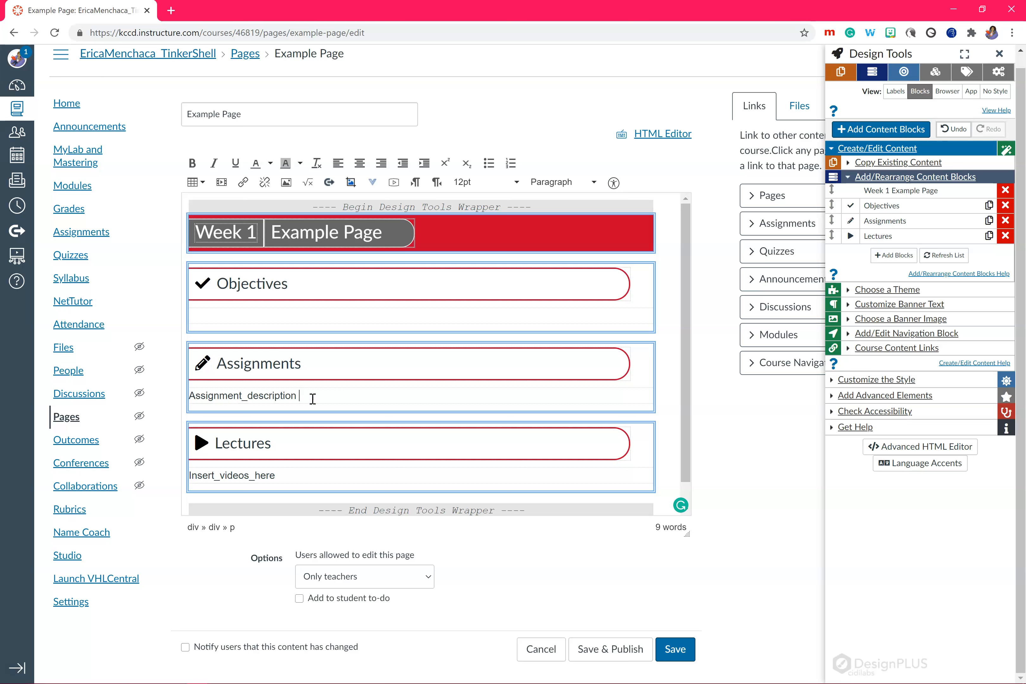
key(Return)
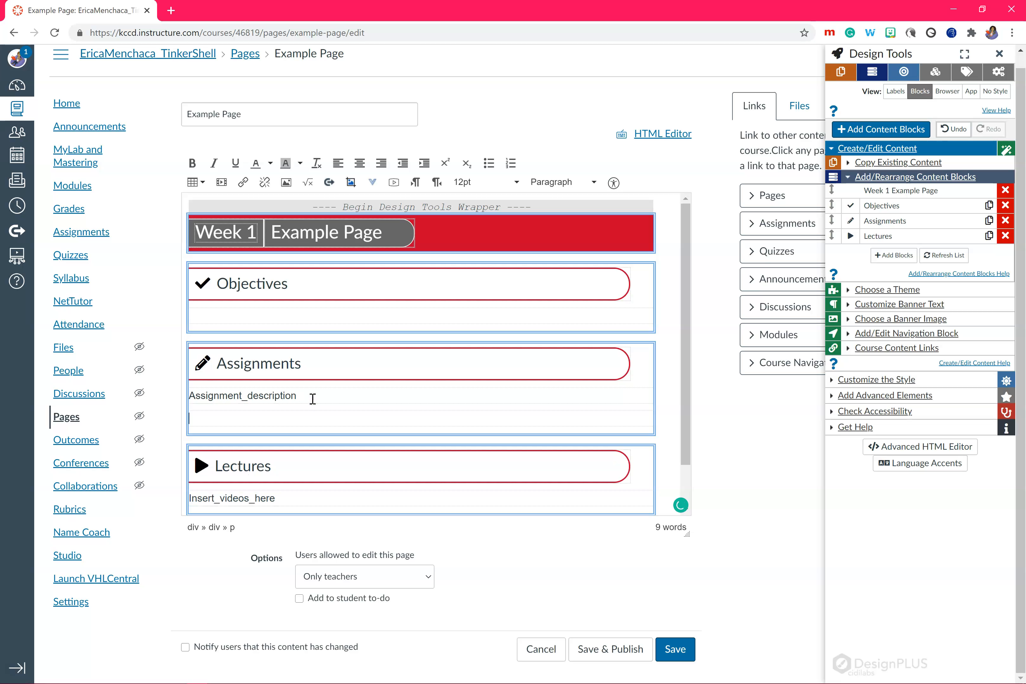
click(359, 163)
text(Assignment #1)
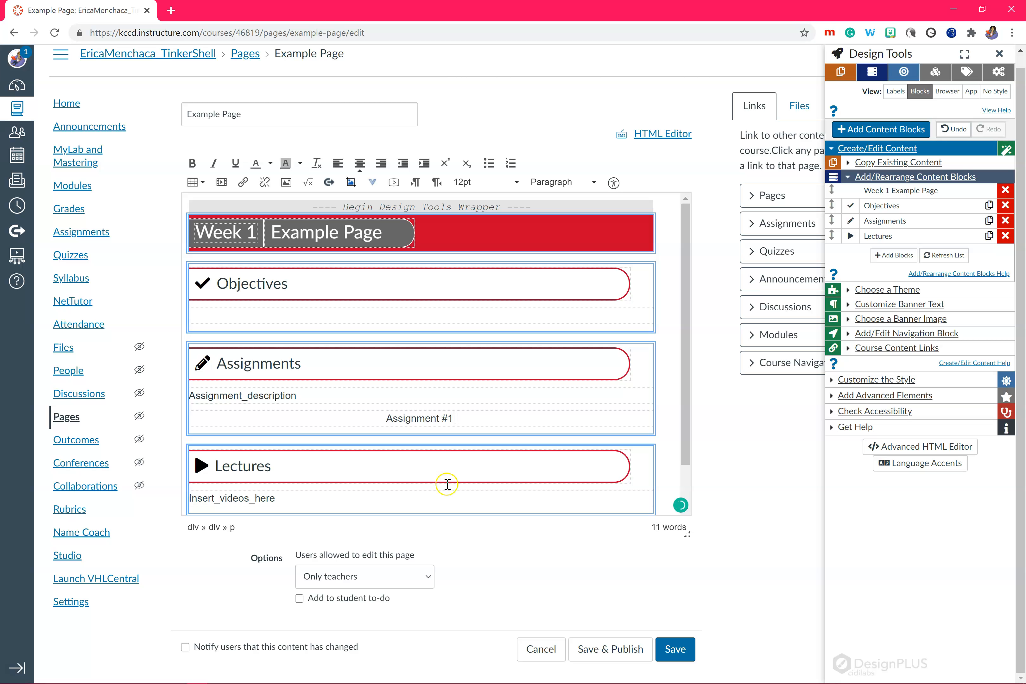
Link the "Assignment #1" text to the course assignment 1.3 Bookwork
drag(454, 418, 394, 417)
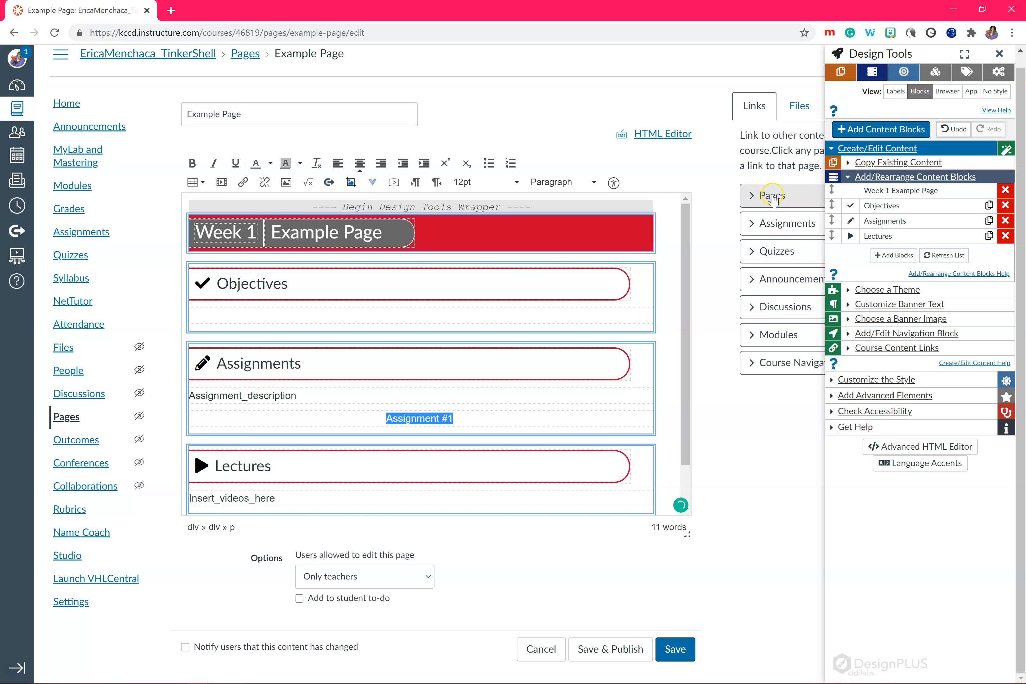
click(770, 224)
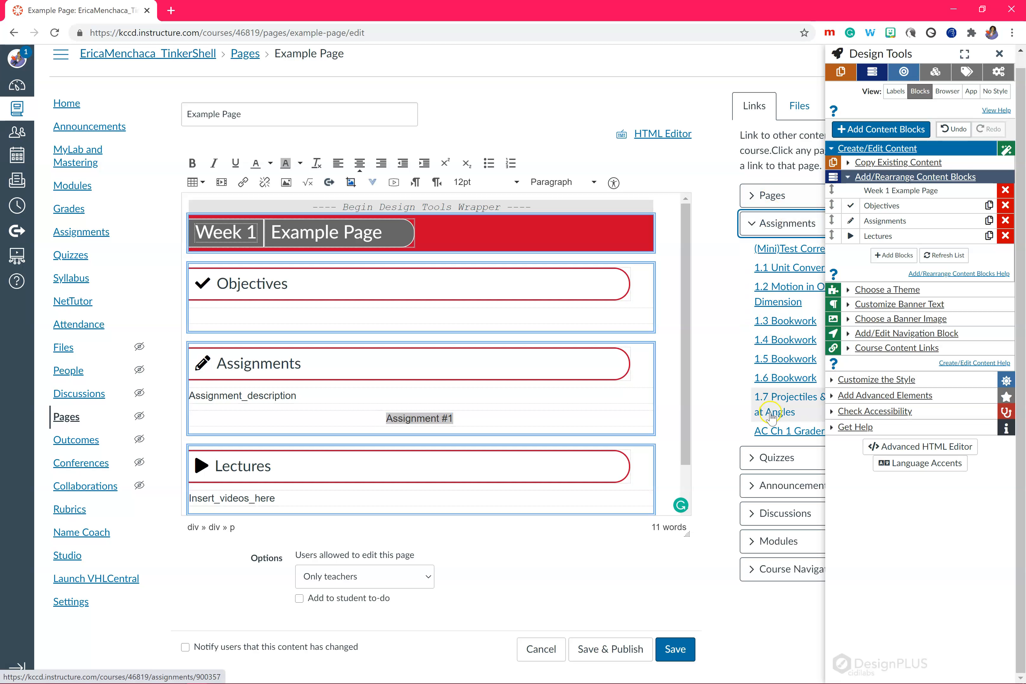
click(999, 54)
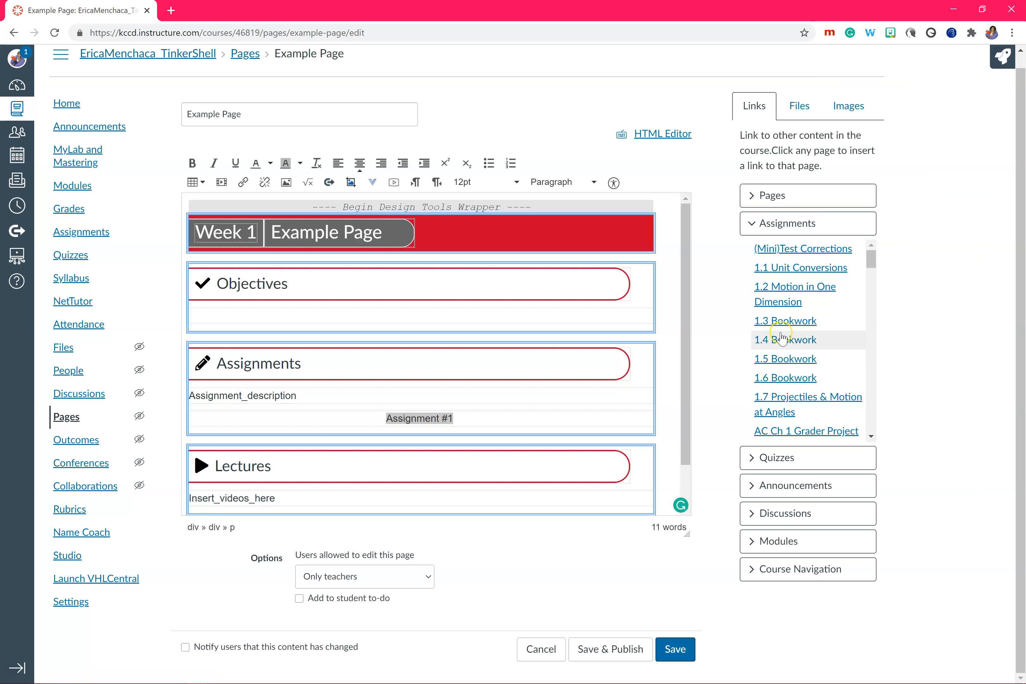
click(780, 322)
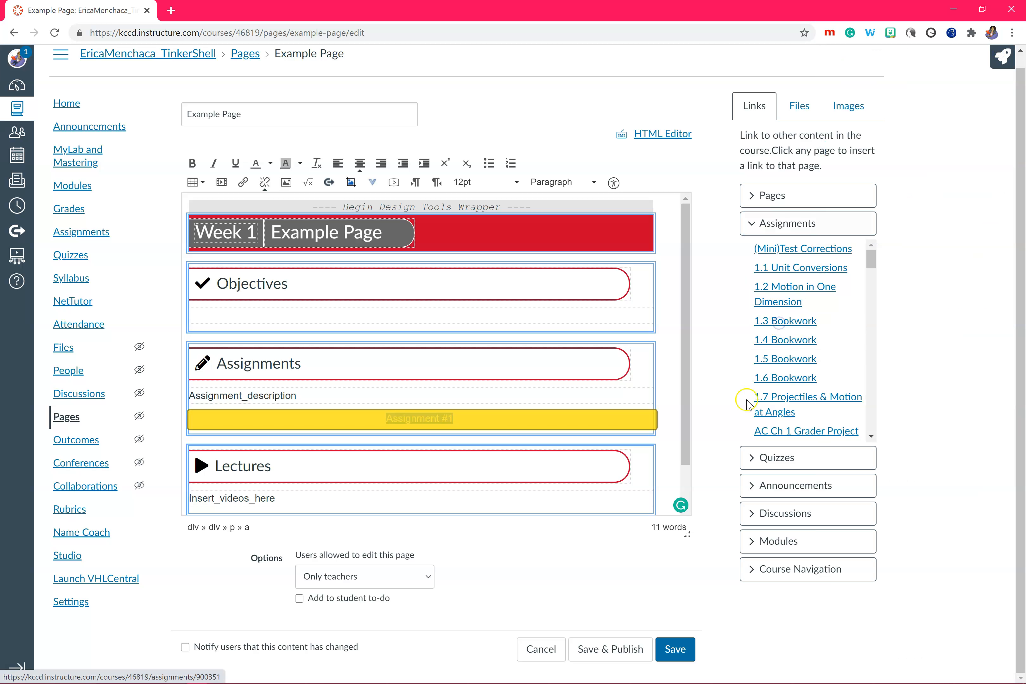
Style the "Assignment #1" link as a button using the Info button style
click(437, 421)
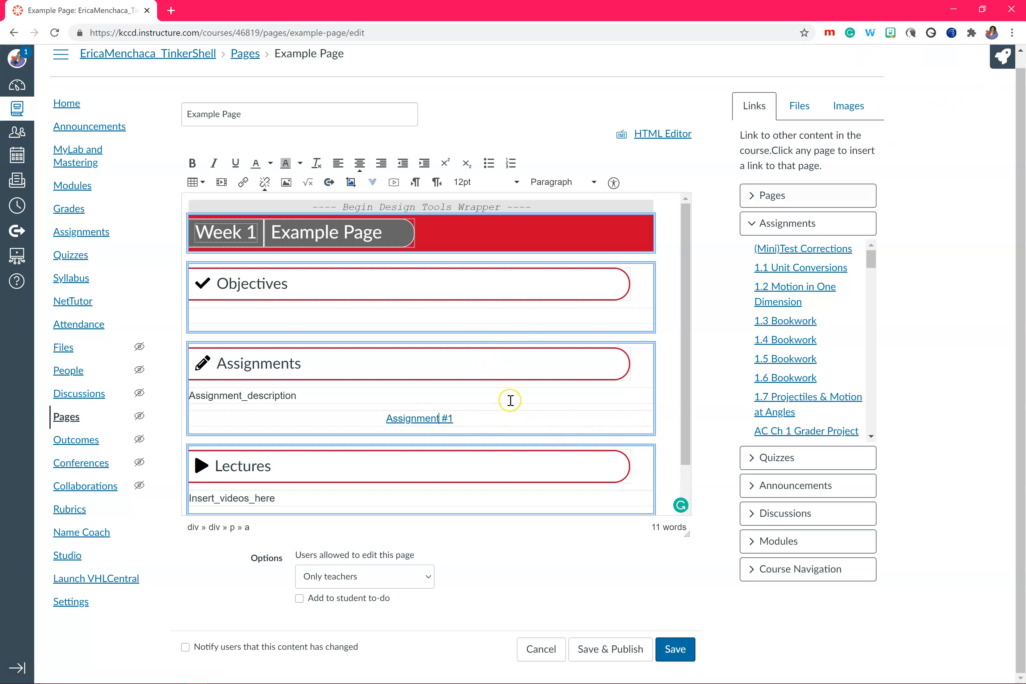
click(1010, 55)
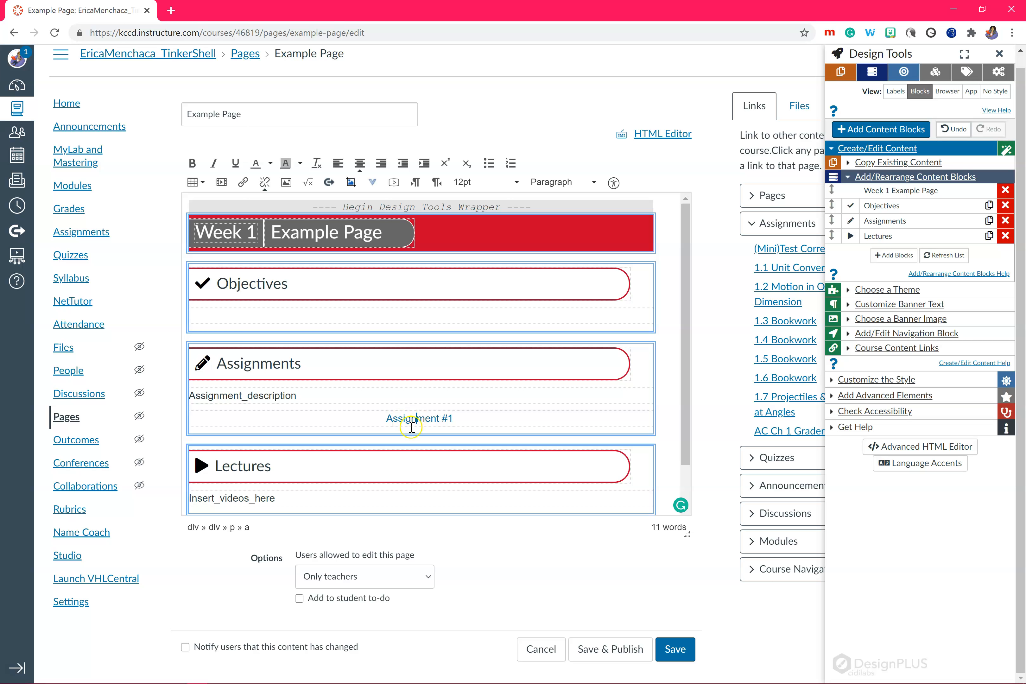
click(904, 75)
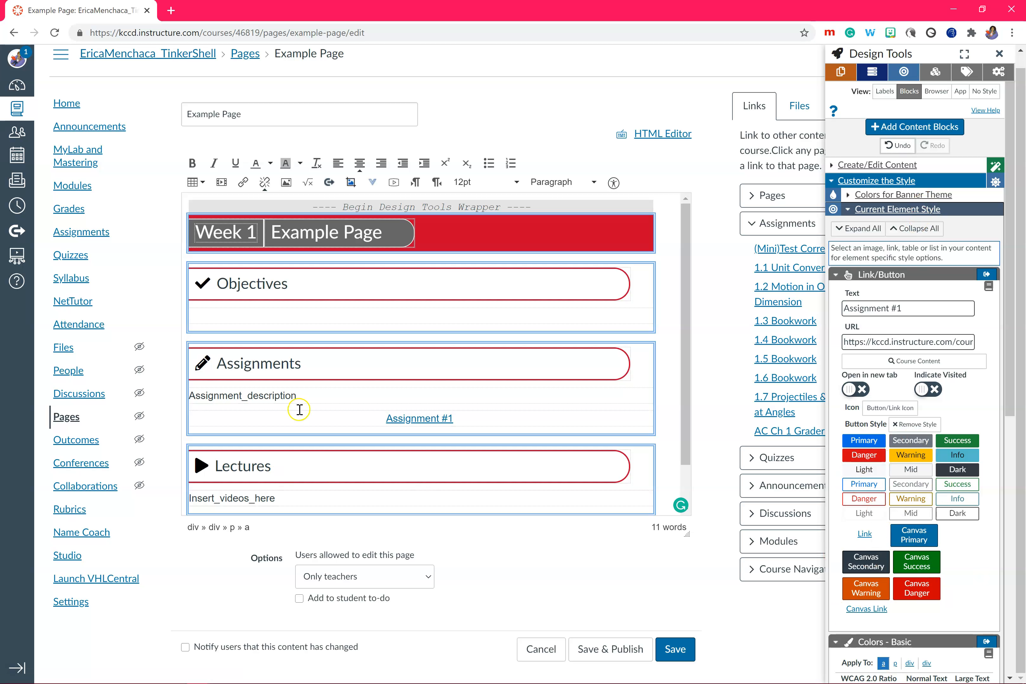
click(304, 395)
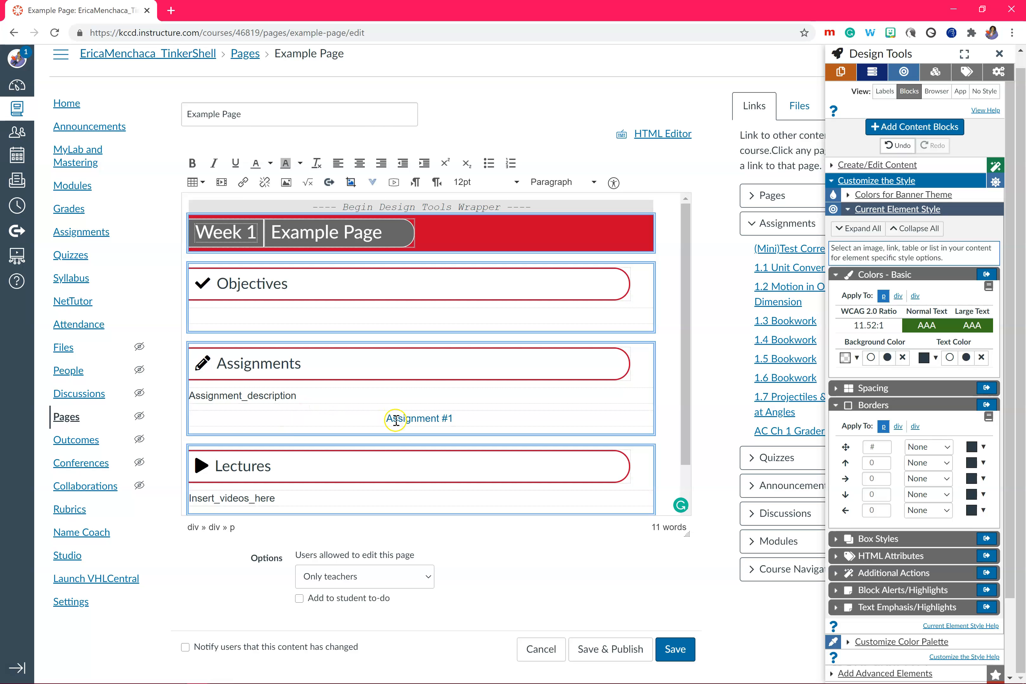
click(407, 419)
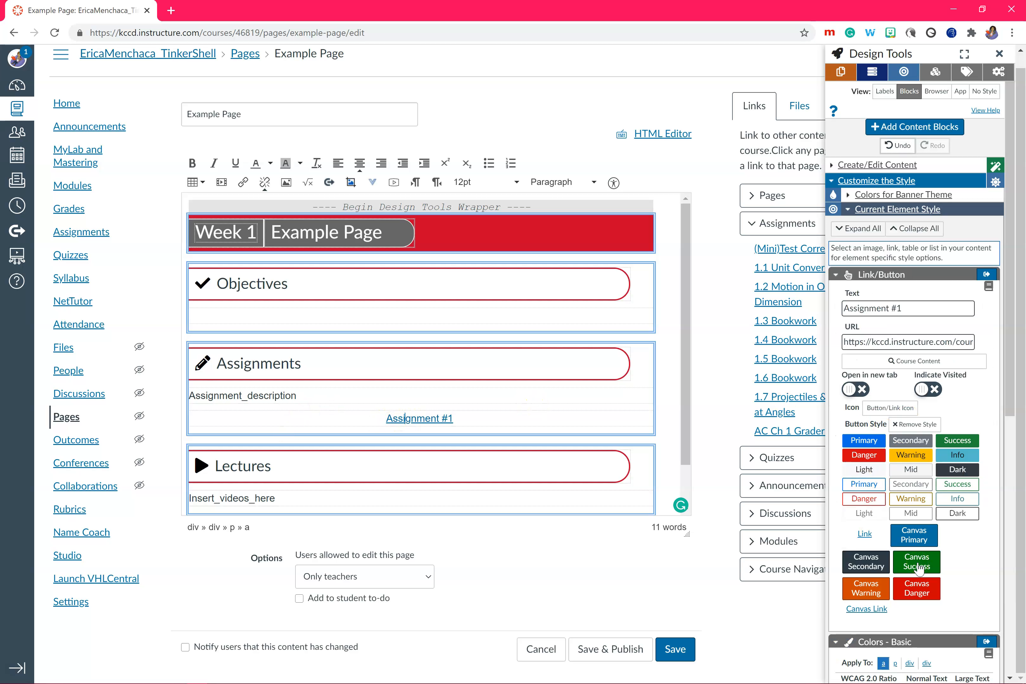
click(914, 535)
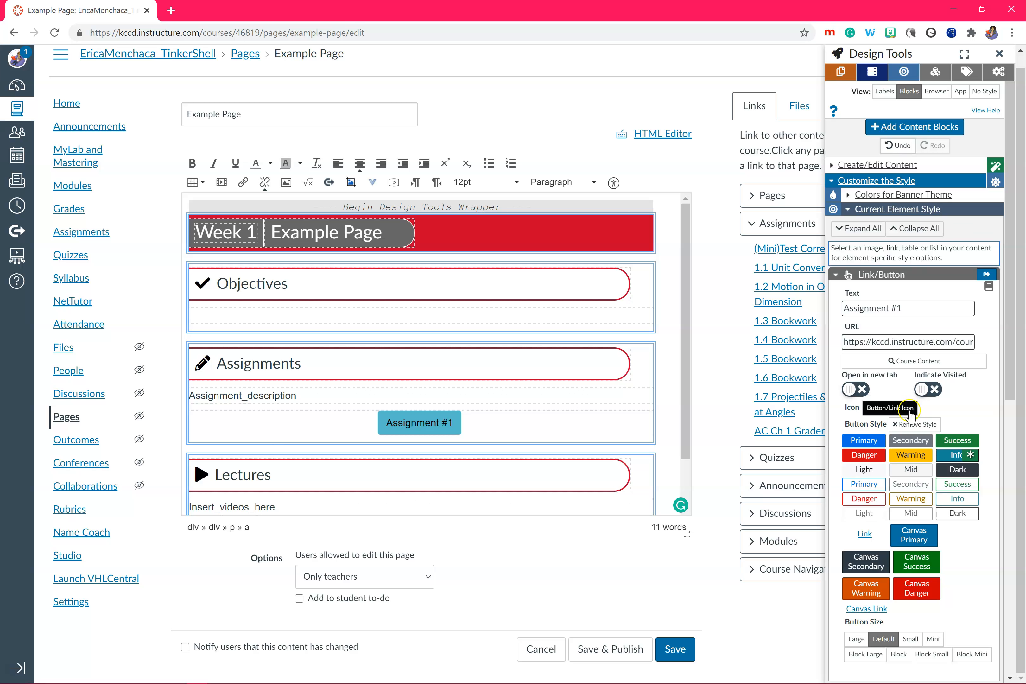
Add a phone handset icon to the "Assignment #1" button by searching the custom icons for "phone"
click(219, 292)
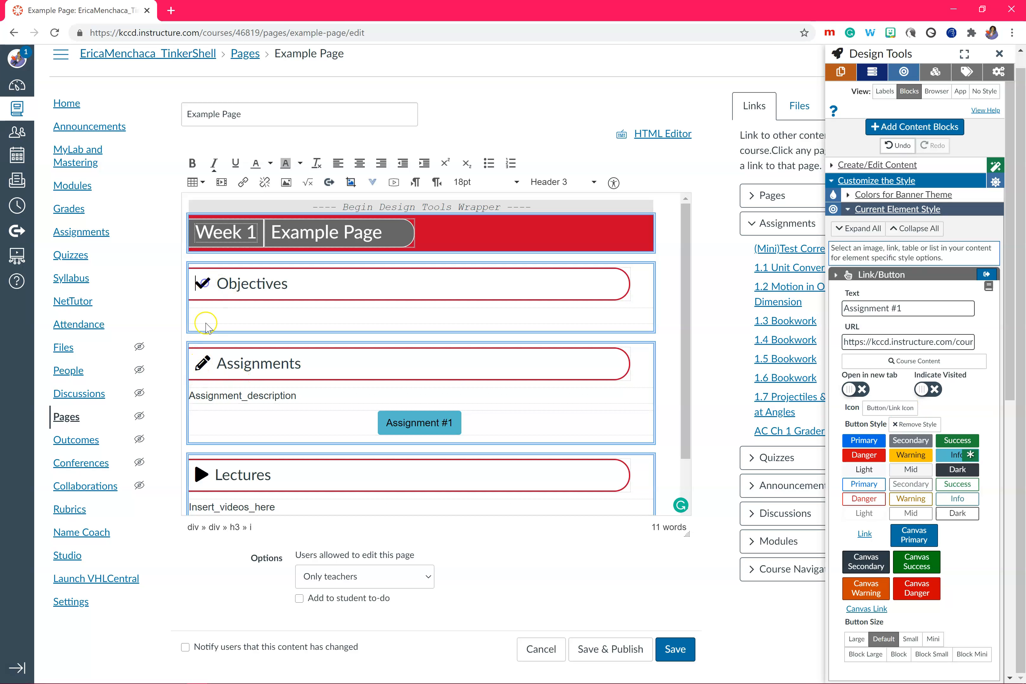
click(424, 426)
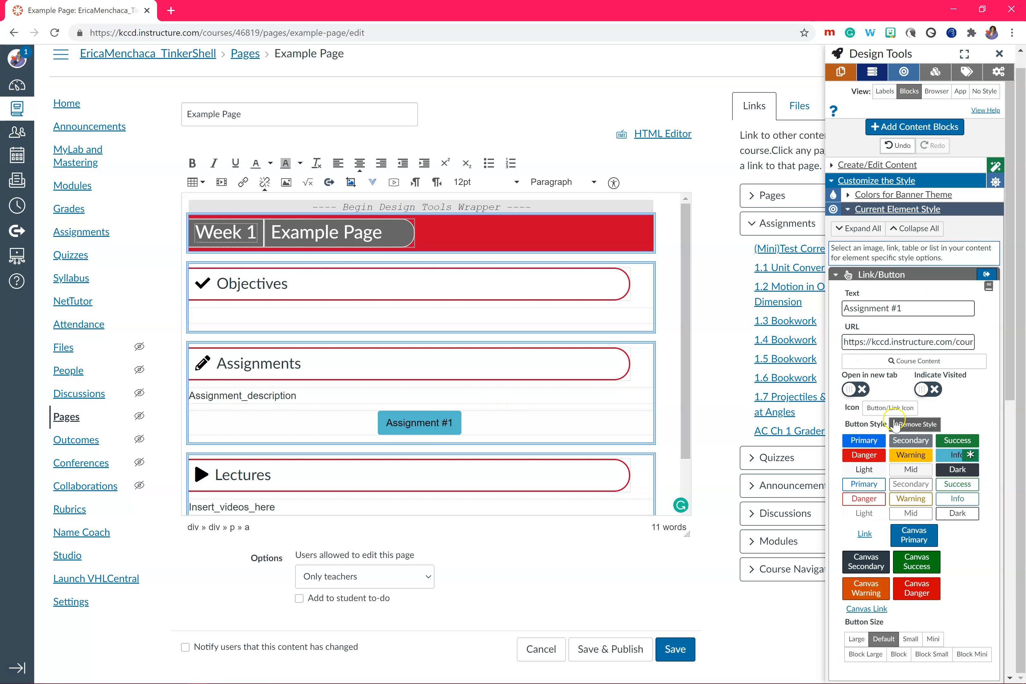
click(881, 415)
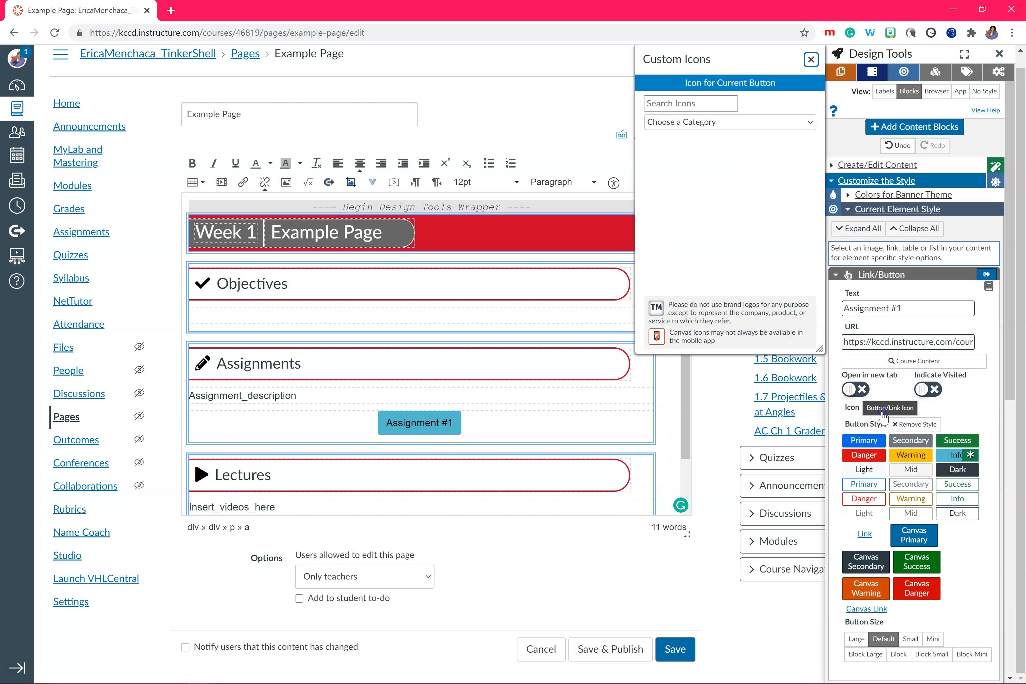
click(674, 104)
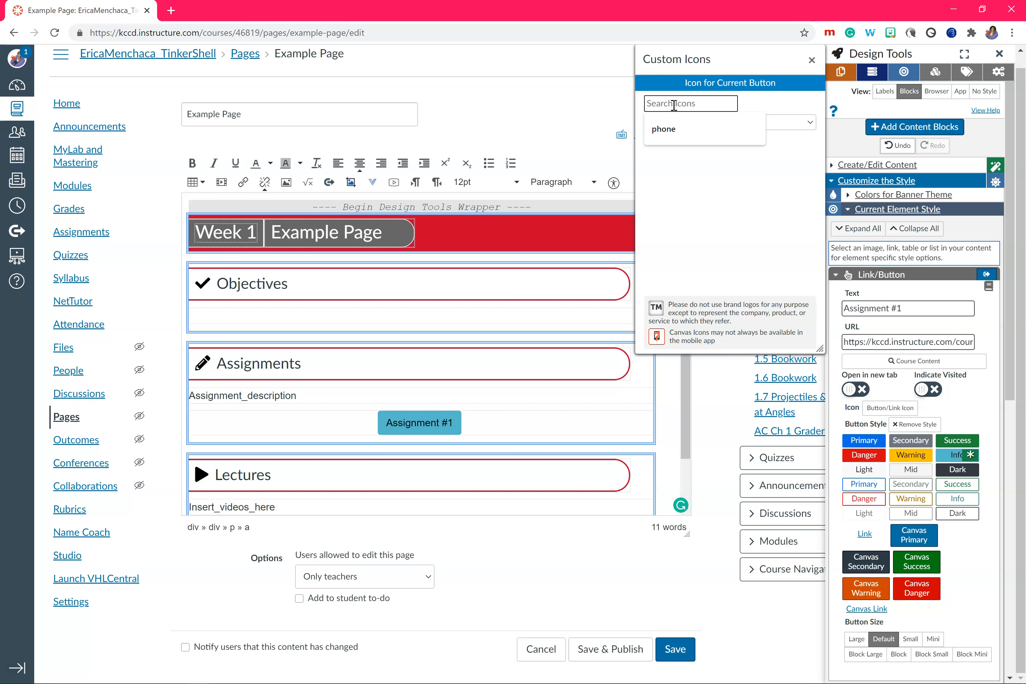
click(664, 129)
click(729, 159)
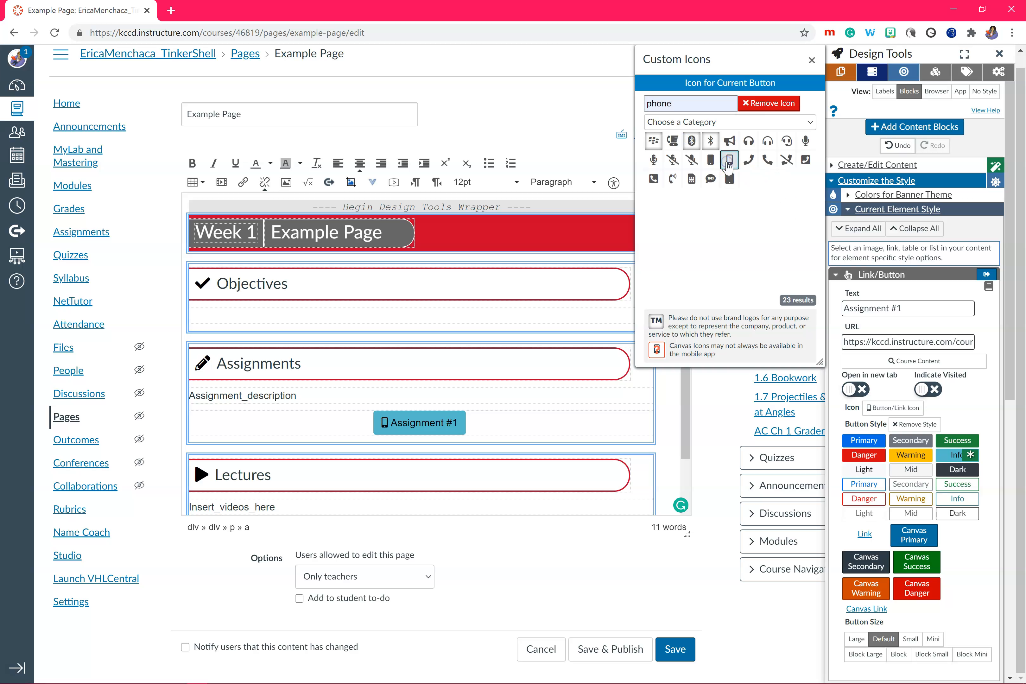
click(767, 160)
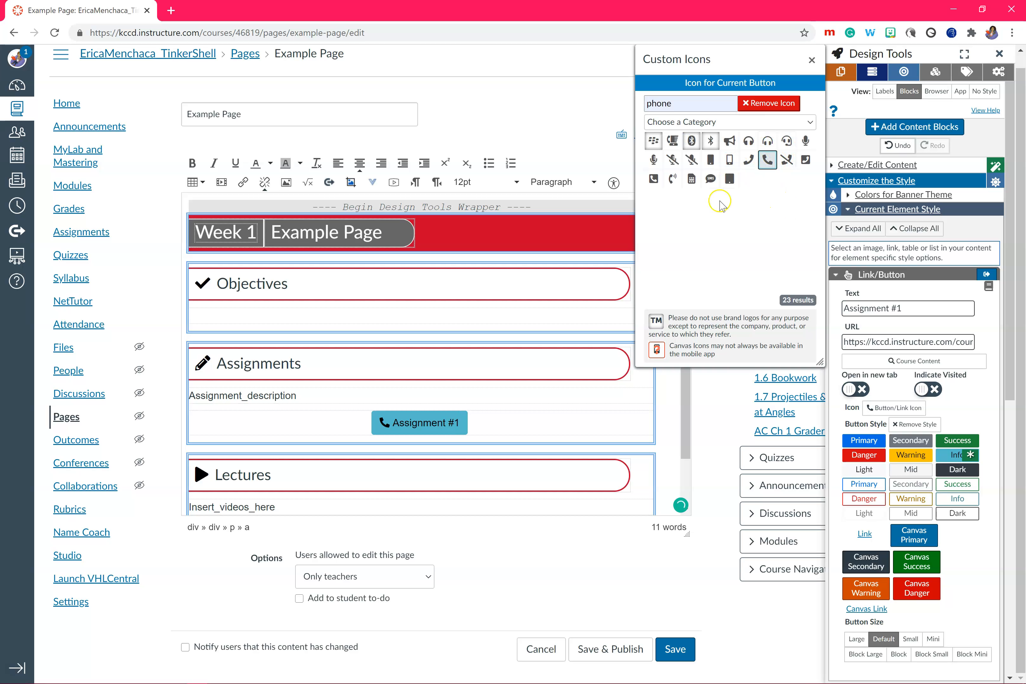
Look over the media embed-code option and the external tools for adding videos to the Lectures block
click(470, 508)
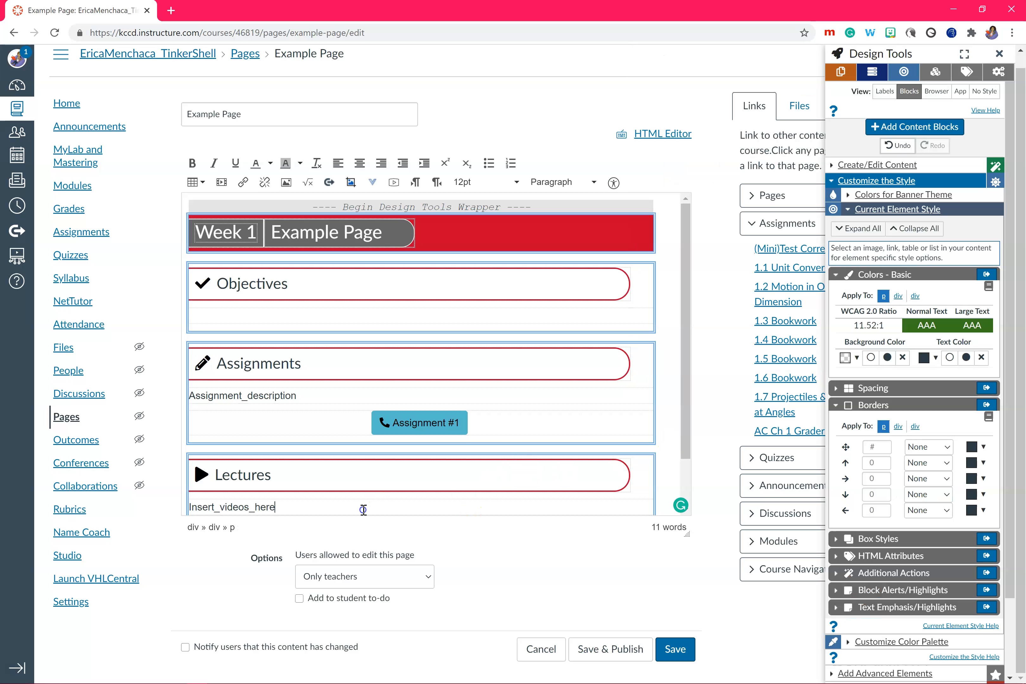
click(221, 183)
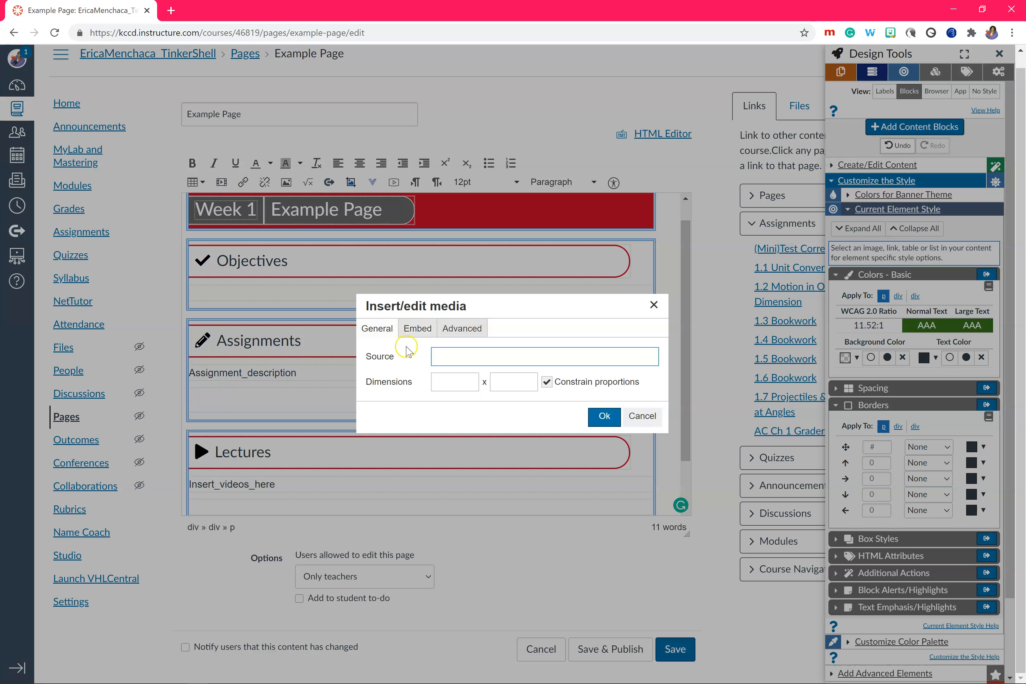
click(417, 329)
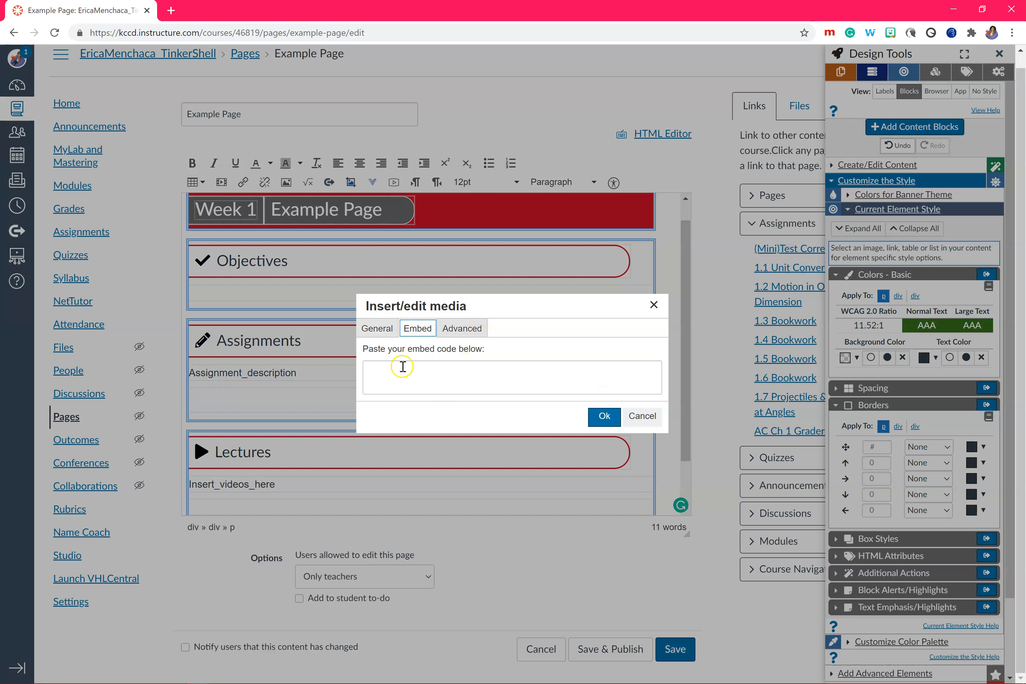
click(642, 415)
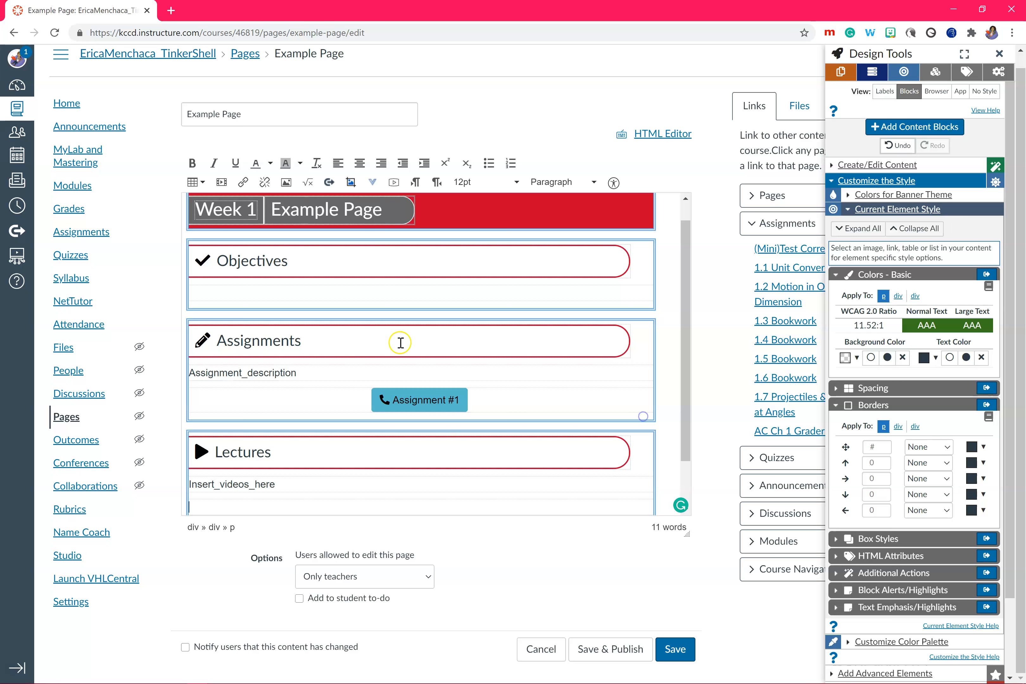
click(373, 183)
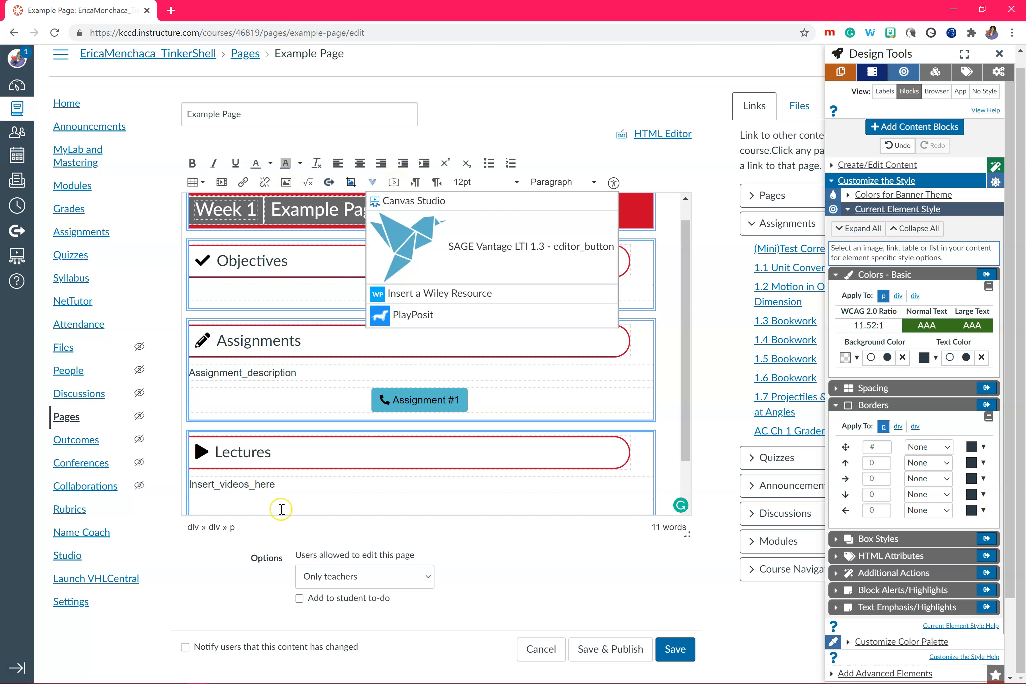
click(265, 509)
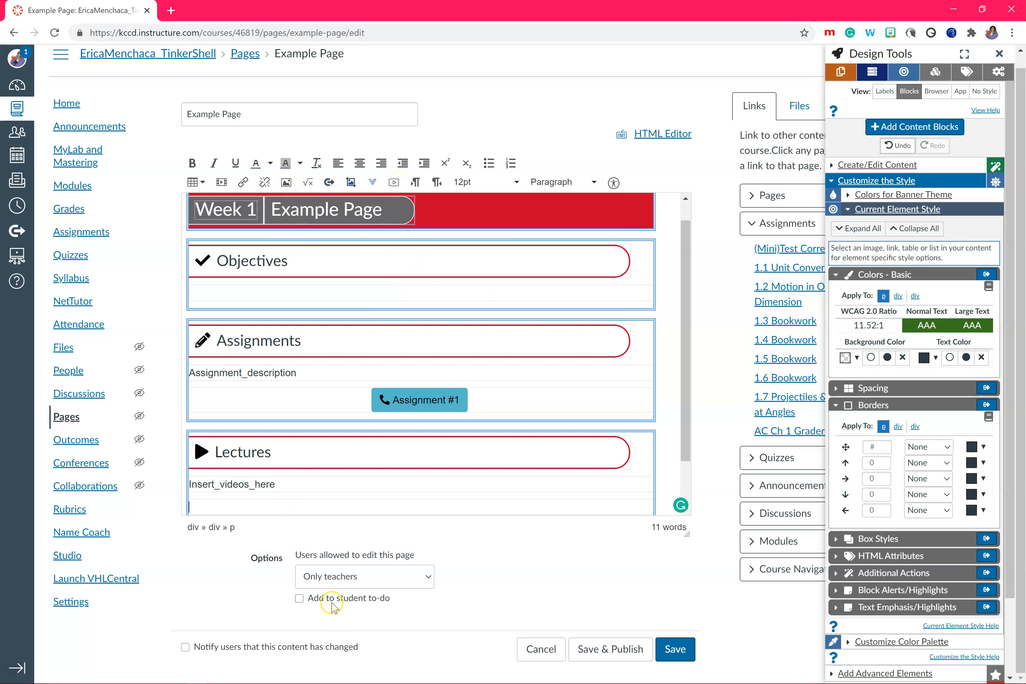
Try the student to-do option for the page, including its date picker
click(321, 602)
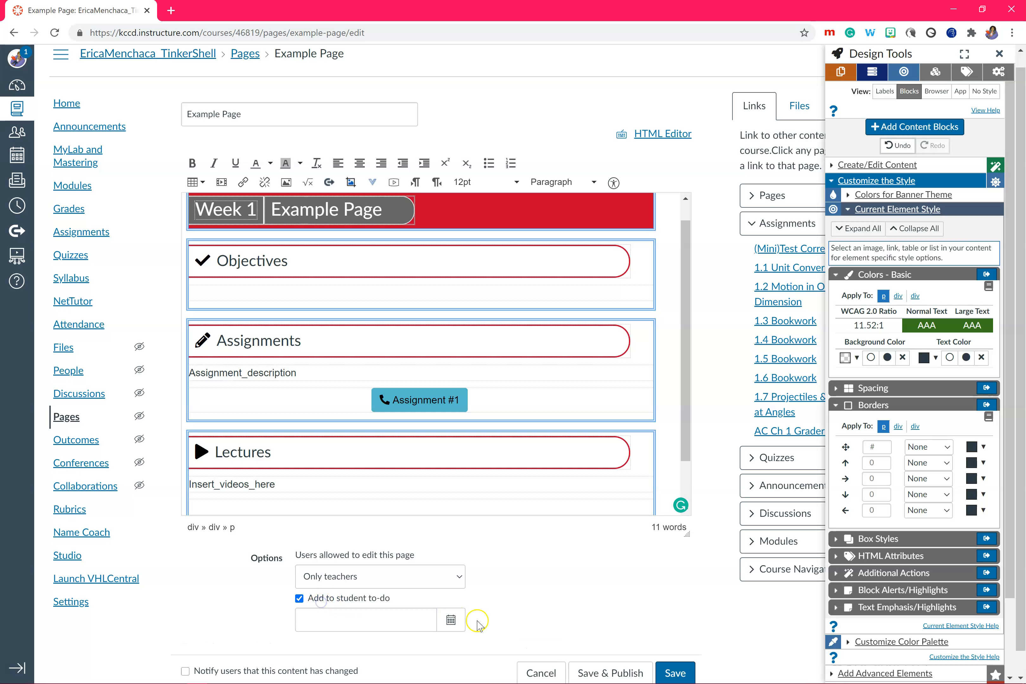
click(452, 620)
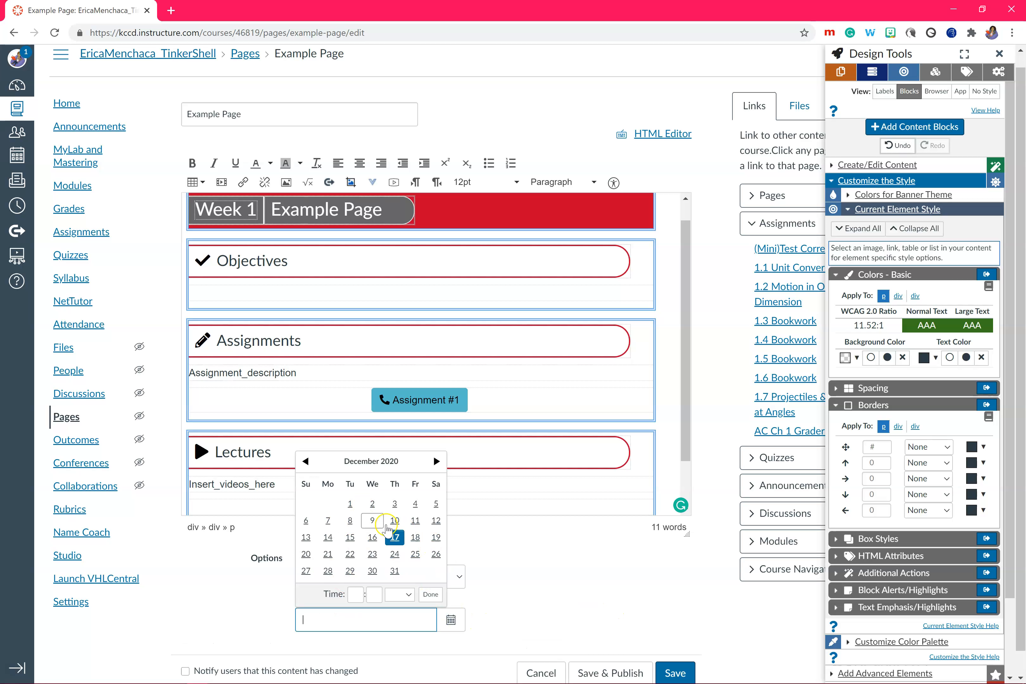
click(572, 583)
click(299, 599)
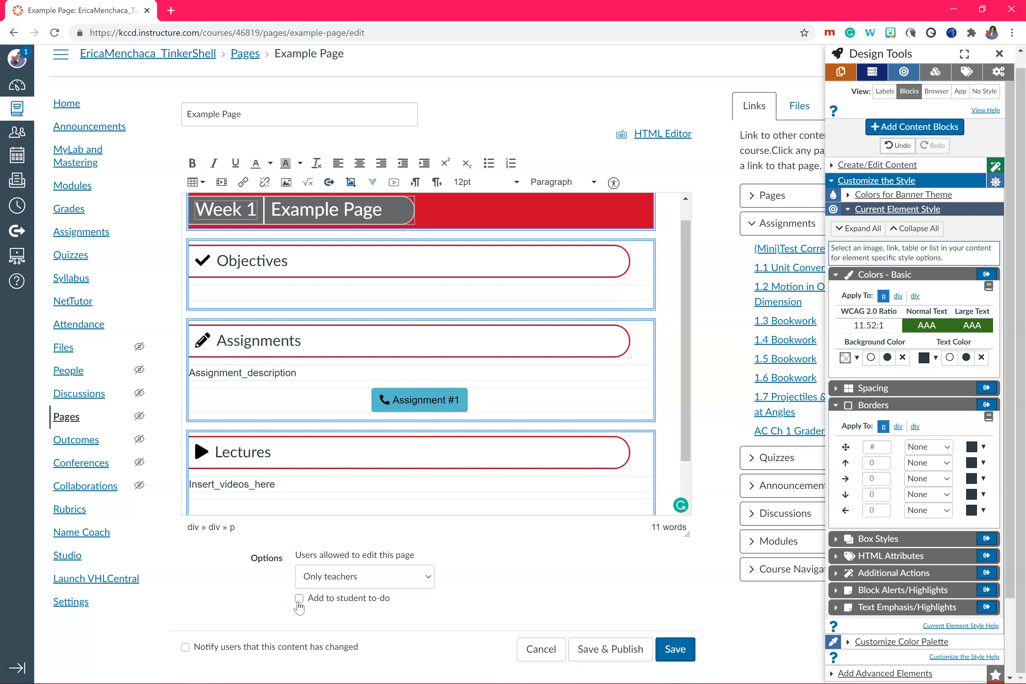
Examine the background color choices for the page banner's heading and its containing div
click(526, 205)
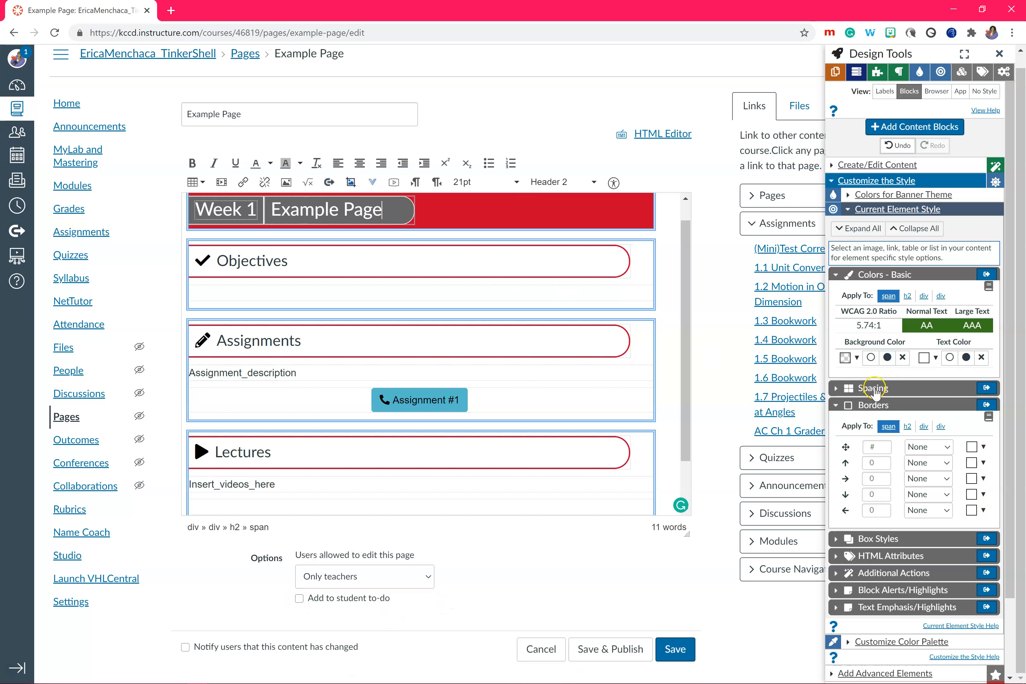
click(907, 296)
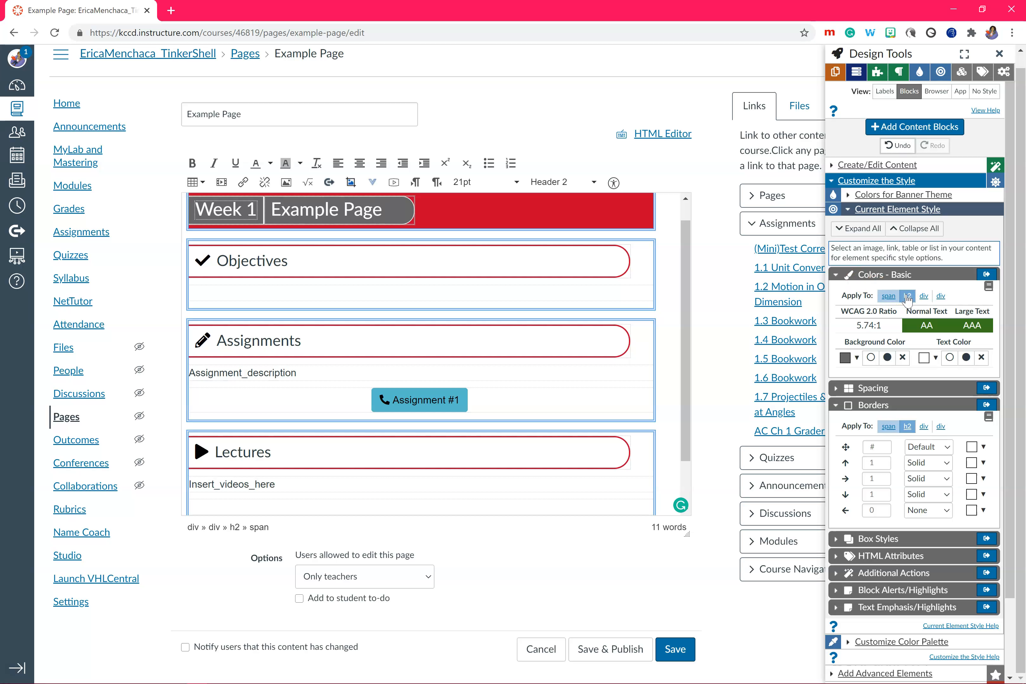
click(924, 295)
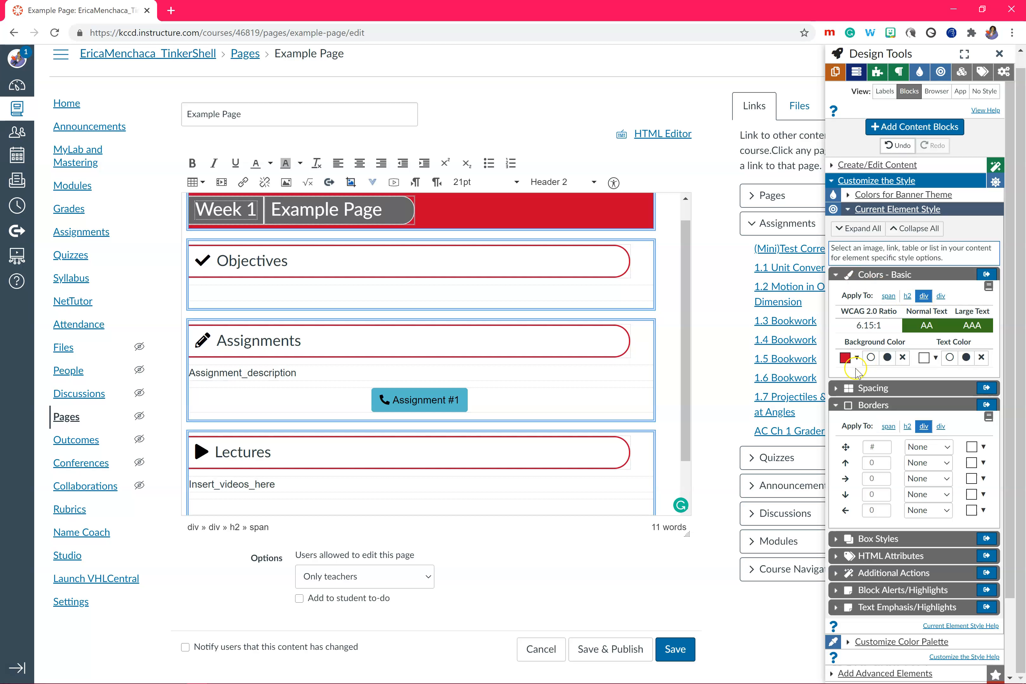
click(846, 359)
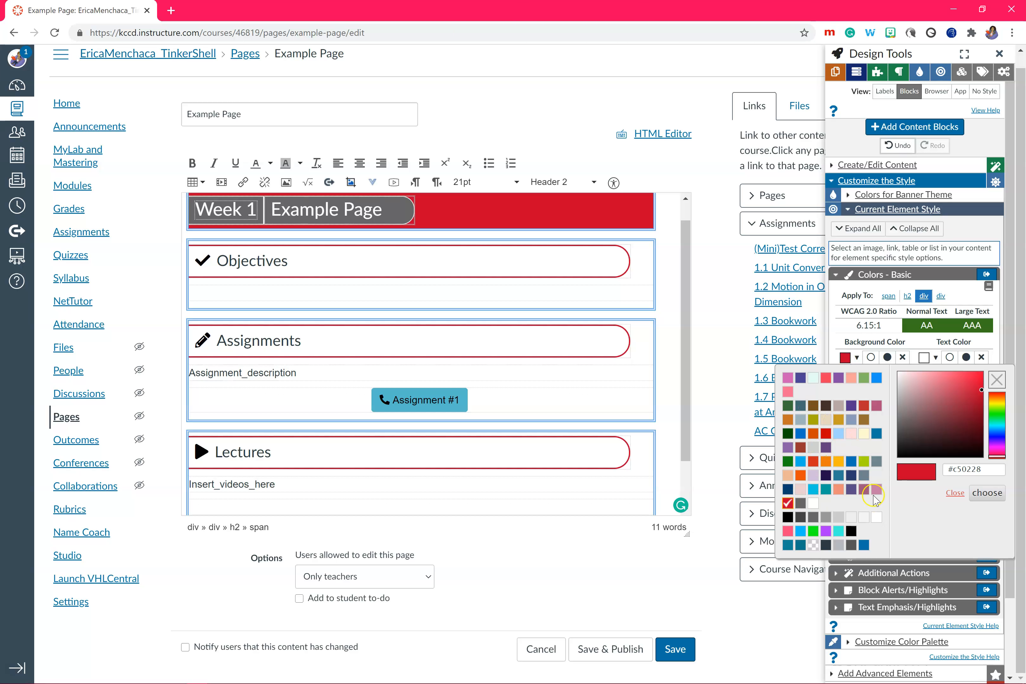
click(364, 258)
click(204, 268)
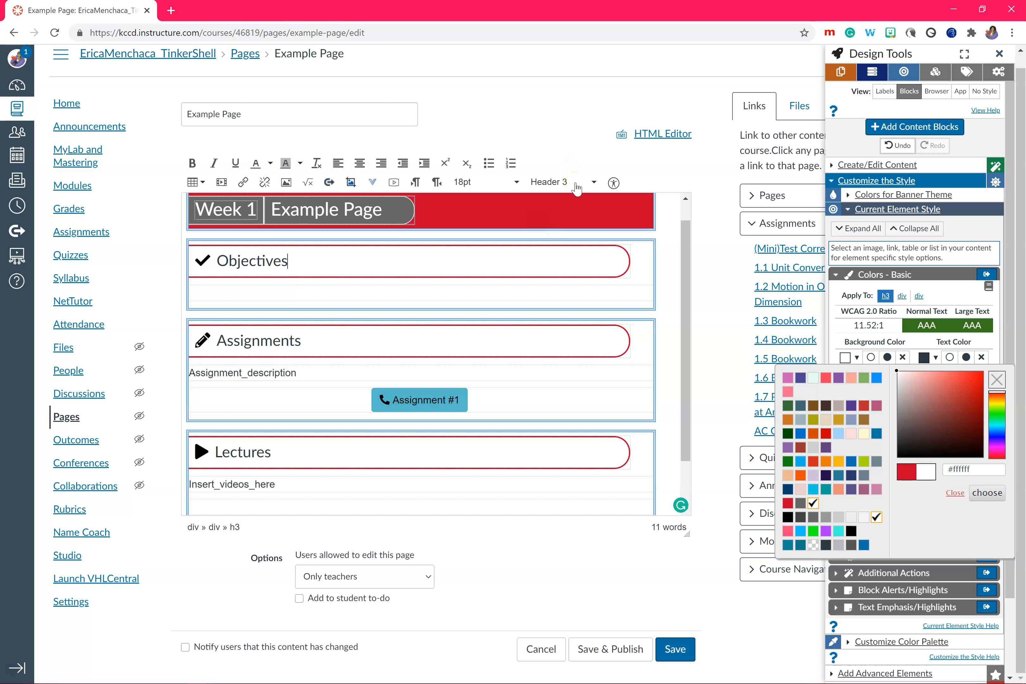
Move the Lectures block above Assignments and change the Assignments block's icon to a laptop, searching the icons for "comp"
click(872, 72)
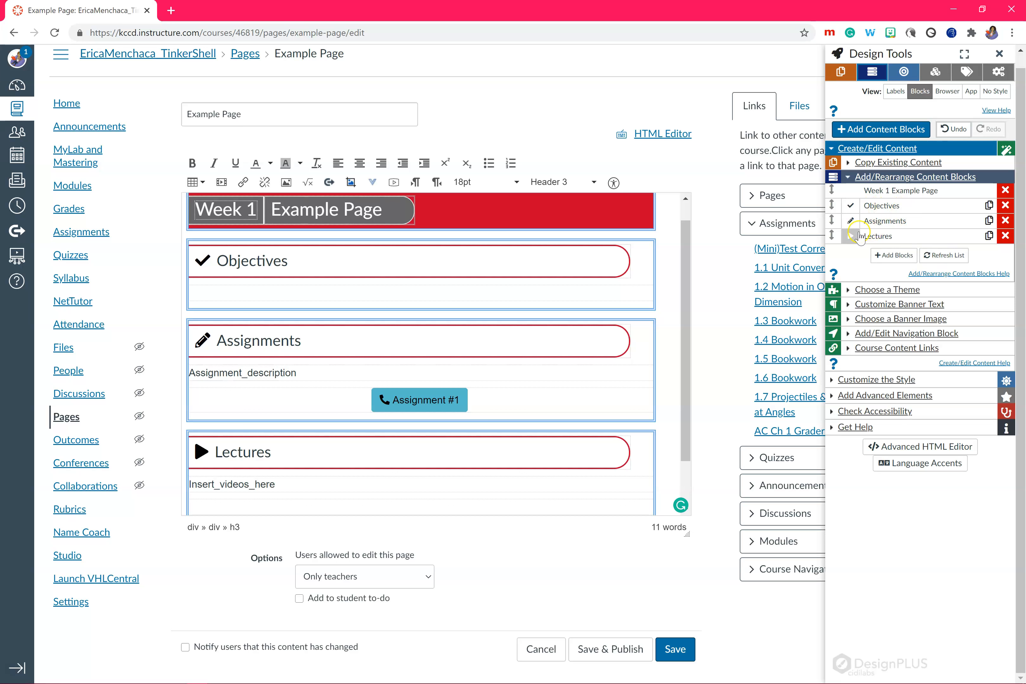
drag(831, 239, 831, 221)
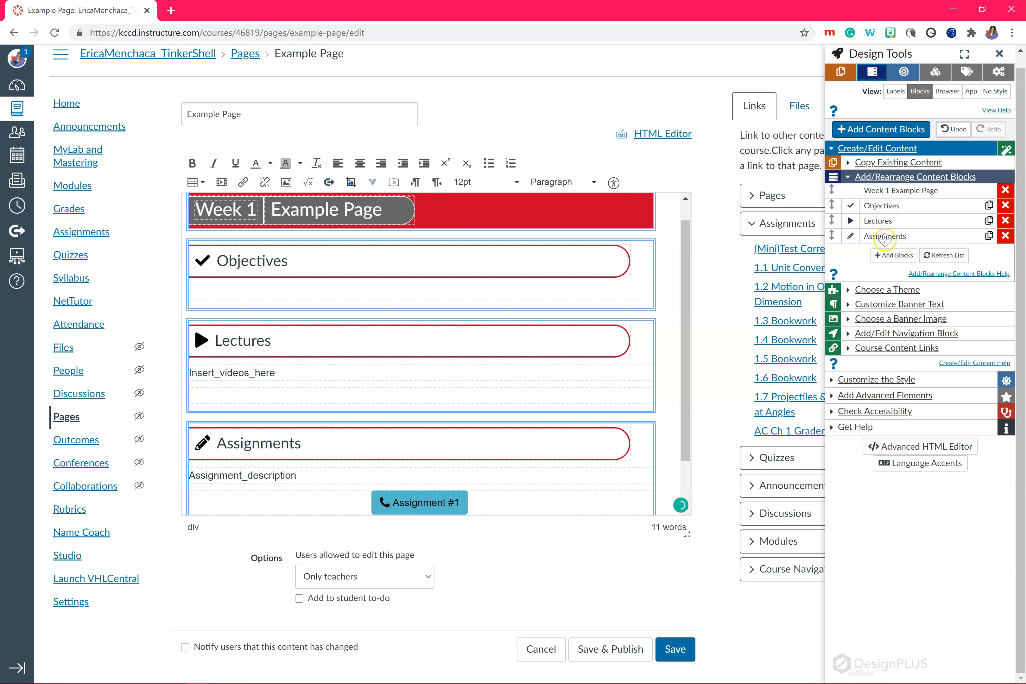
click(884, 239)
click(851, 236)
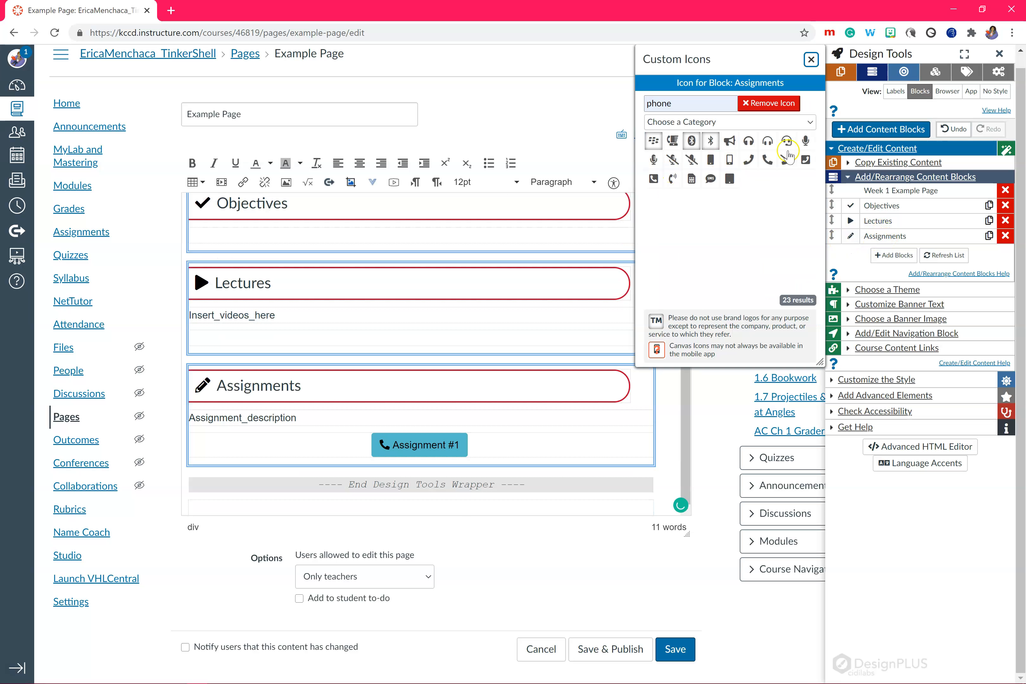
double_click(678, 106)
text(comp)
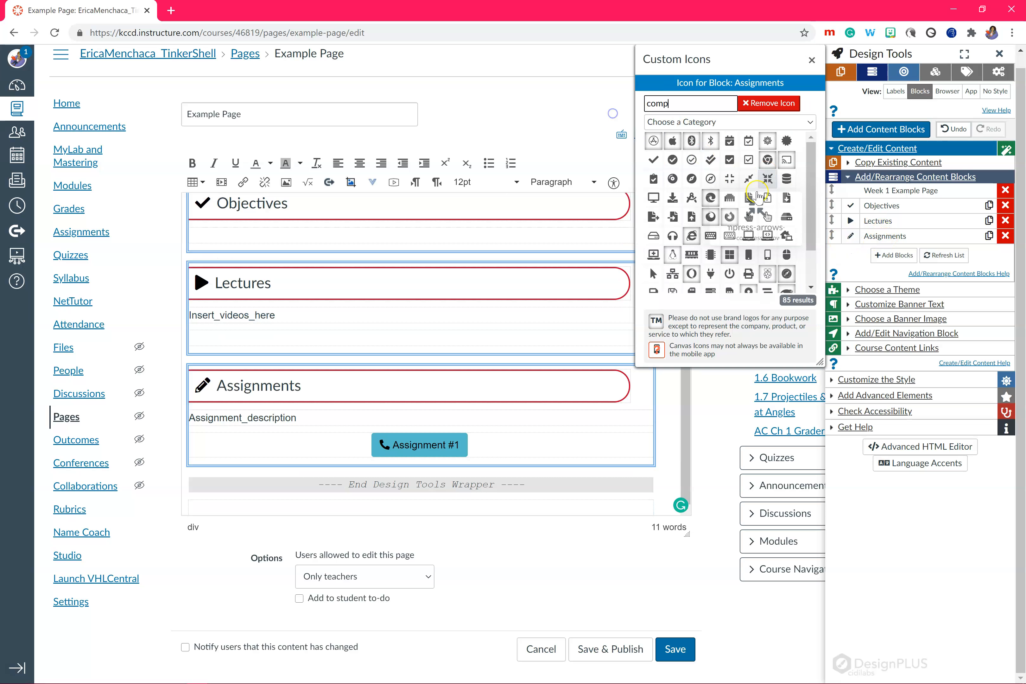
click(767, 252)
click(417, 315)
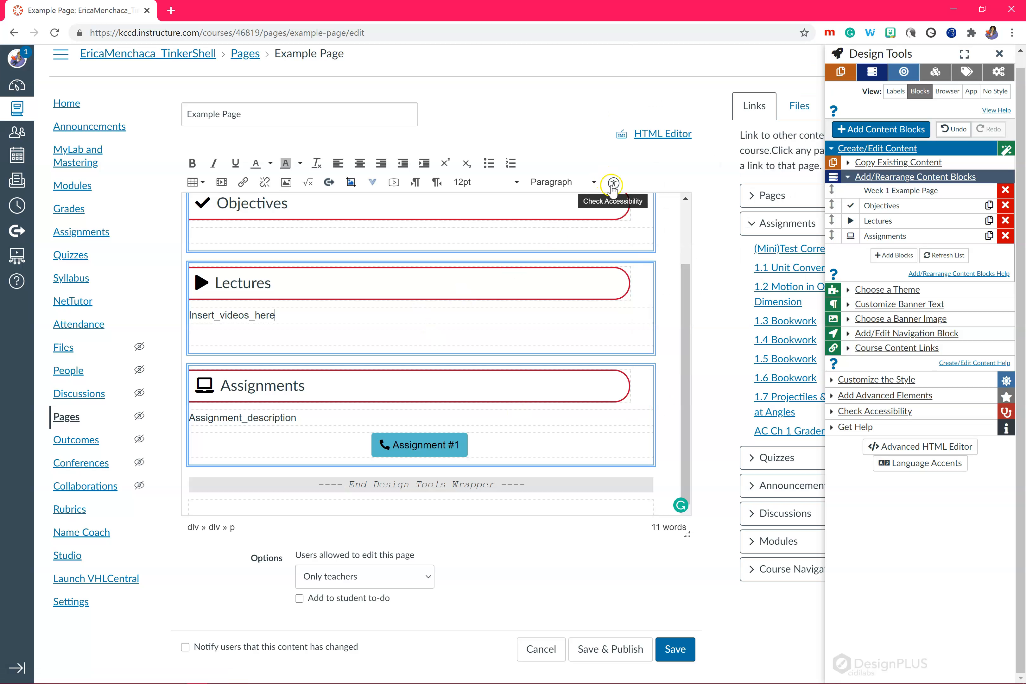
Run the accessibility check on the page and save the page
click(613, 183)
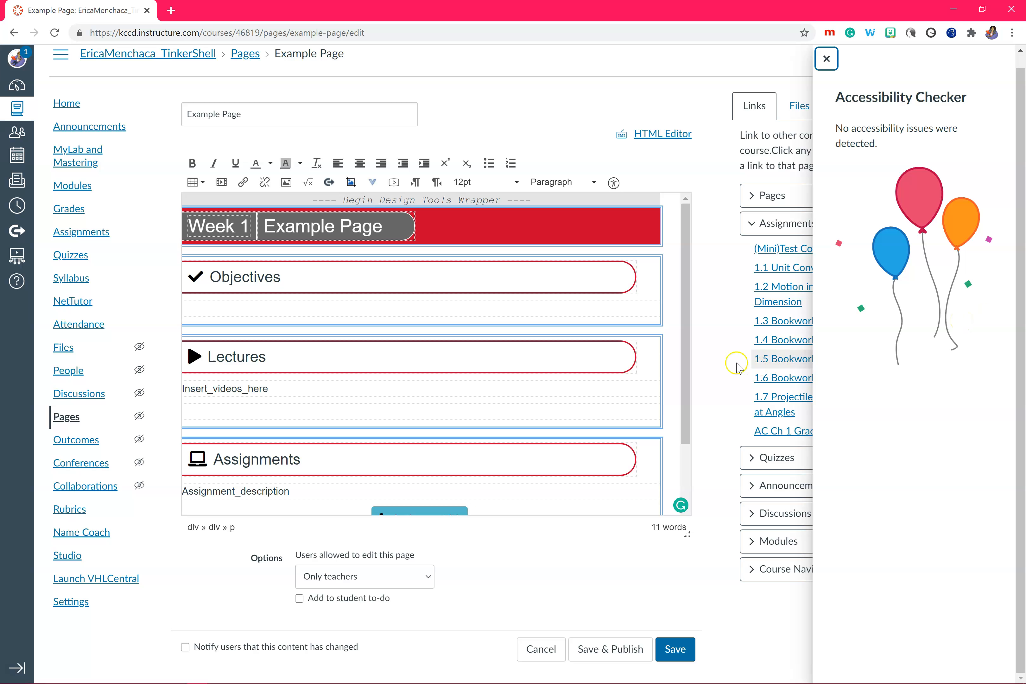
scroll(686, 419, down, 3)
click(673, 654)
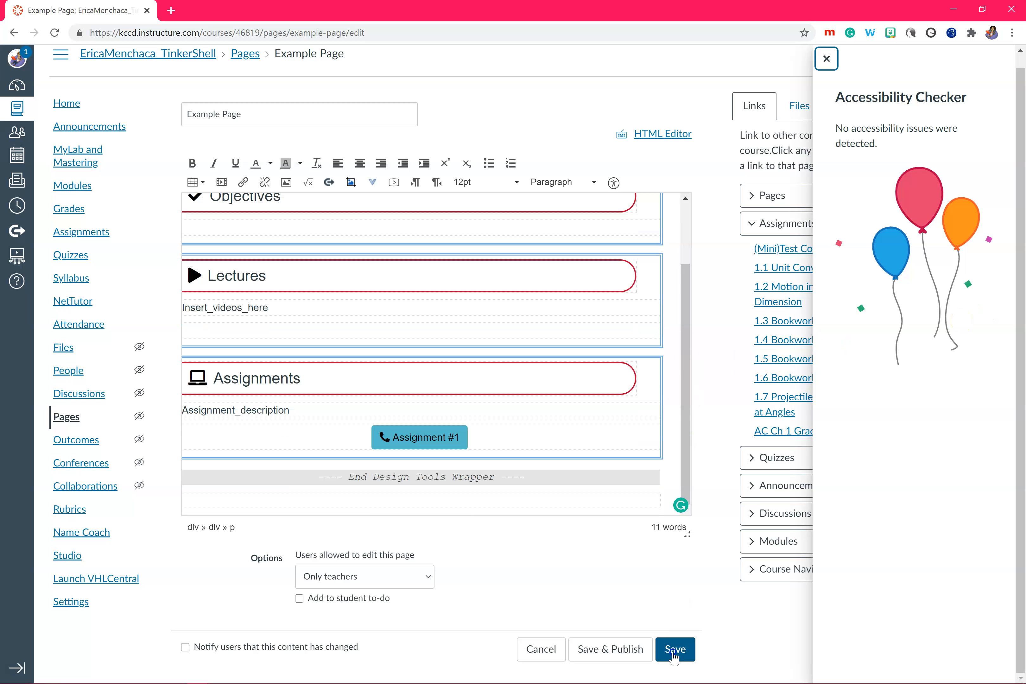